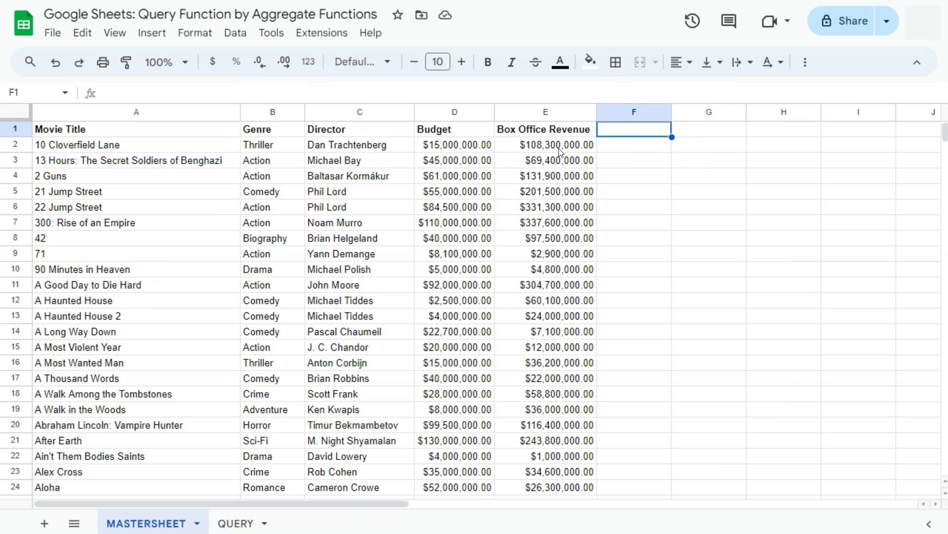
Review the MASTERSHEET columns: Movie Title, Genre, Director, Budget and Box Office Revenue.
click(233, 522)
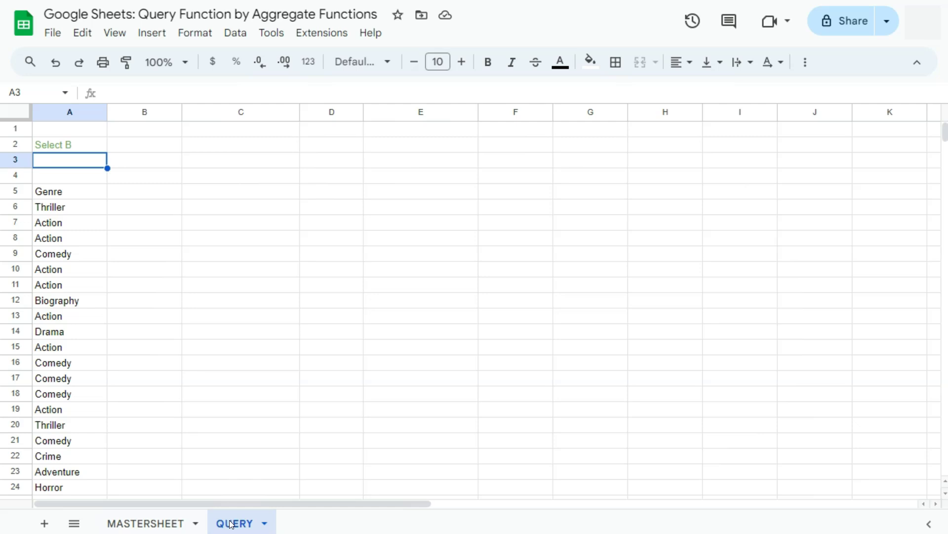
click(159, 522)
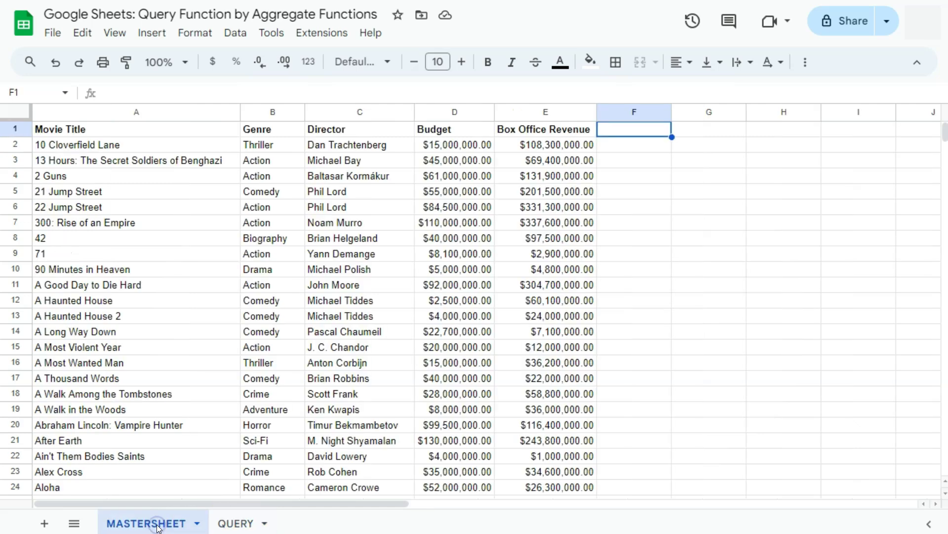
click(150, 131)
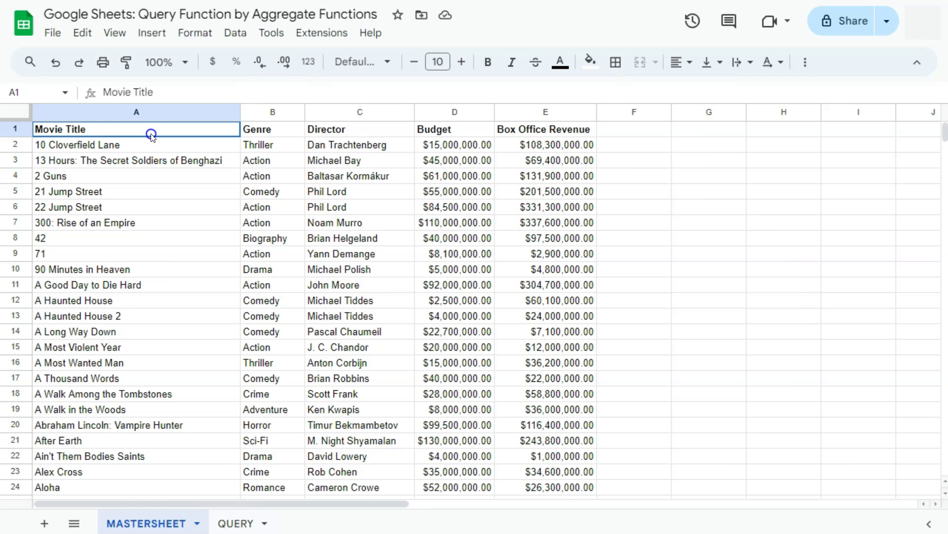
click(259, 131)
click(332, 131)
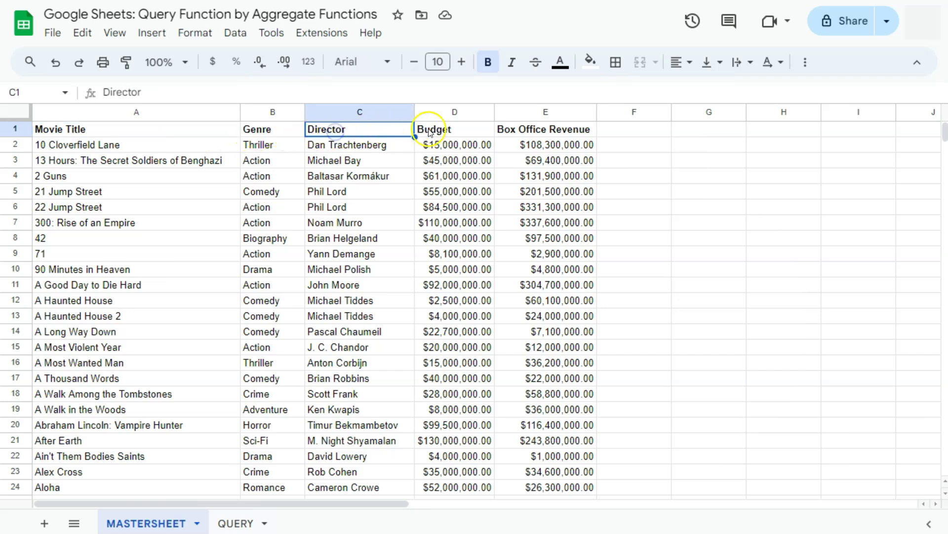
click(429, 130)
click(533, 131)
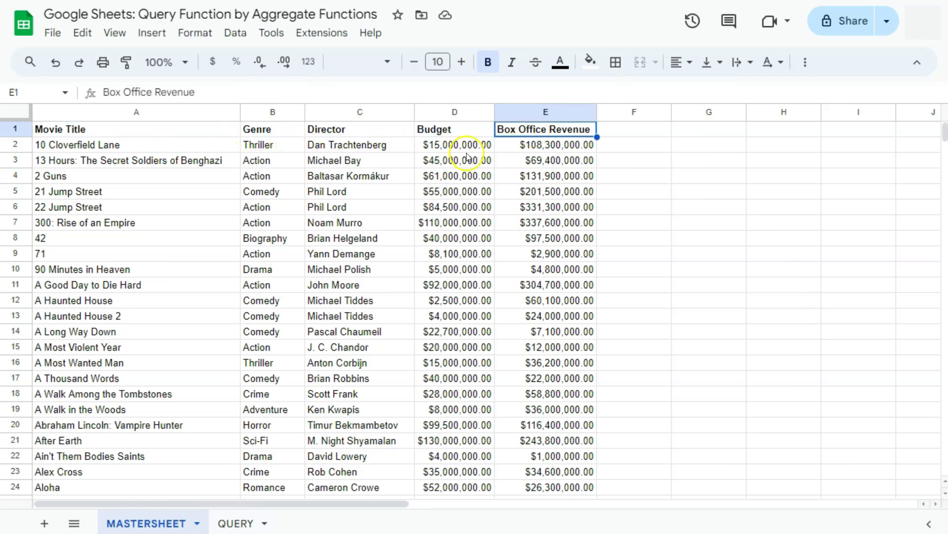
Inspect A2's 'Select B' text and A5's =QUERY(MASTERSHEET!A1:E505,A2,1) formula referencing it.
click(235, 523)
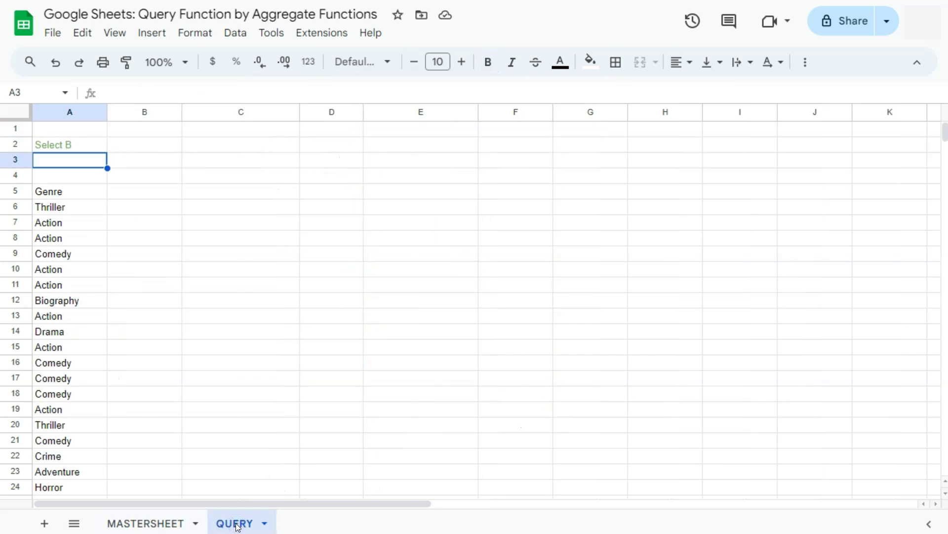
click(57, 148)
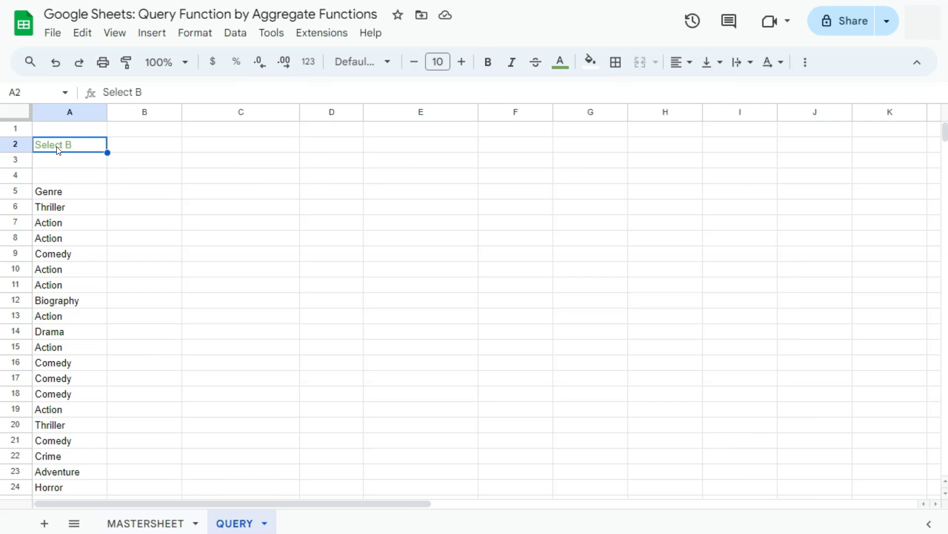
click(61, 193)
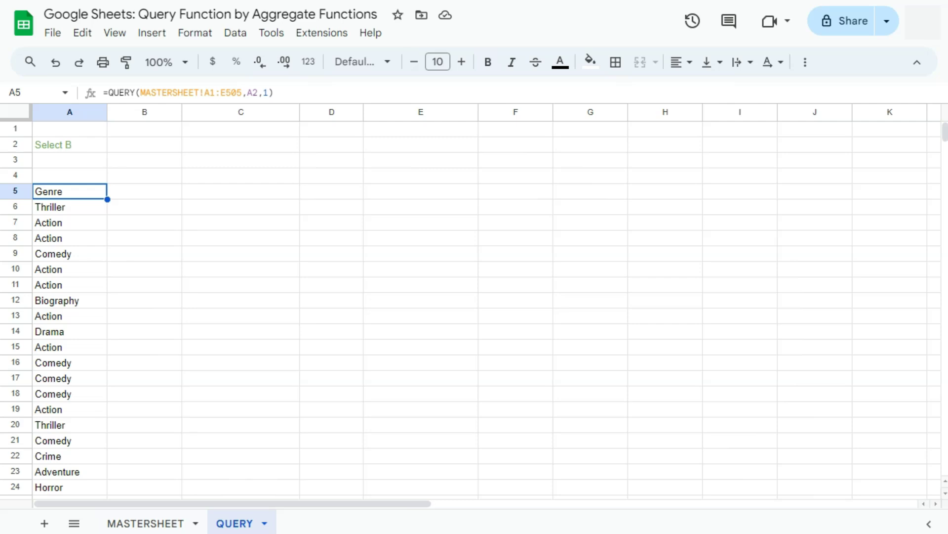
double_click(74, 191)
double_click(184, 190)
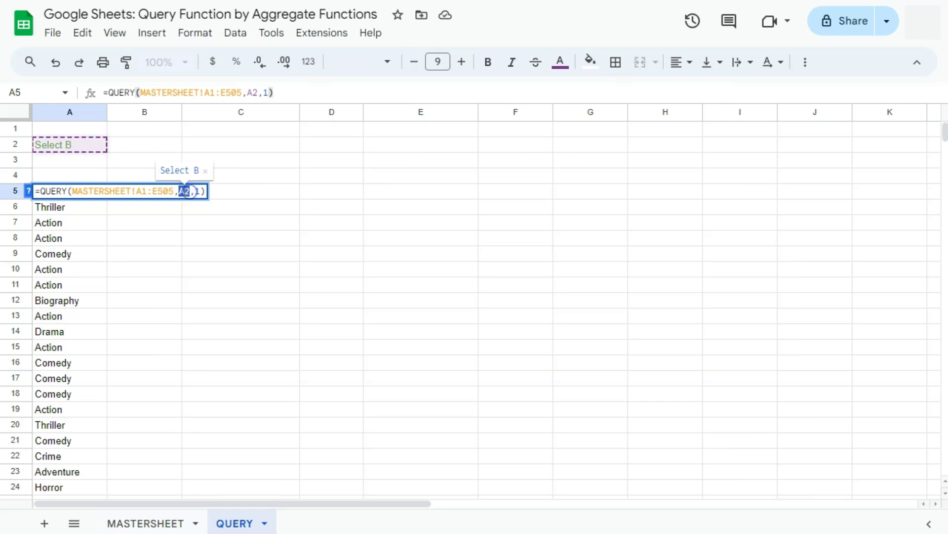
click(74, 144)
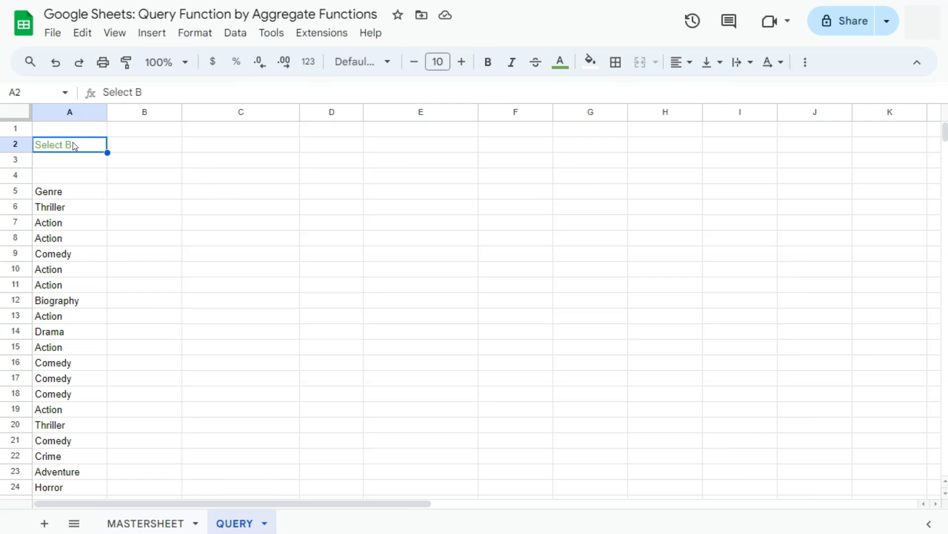
double_click(70, 186)
click(74, 221)
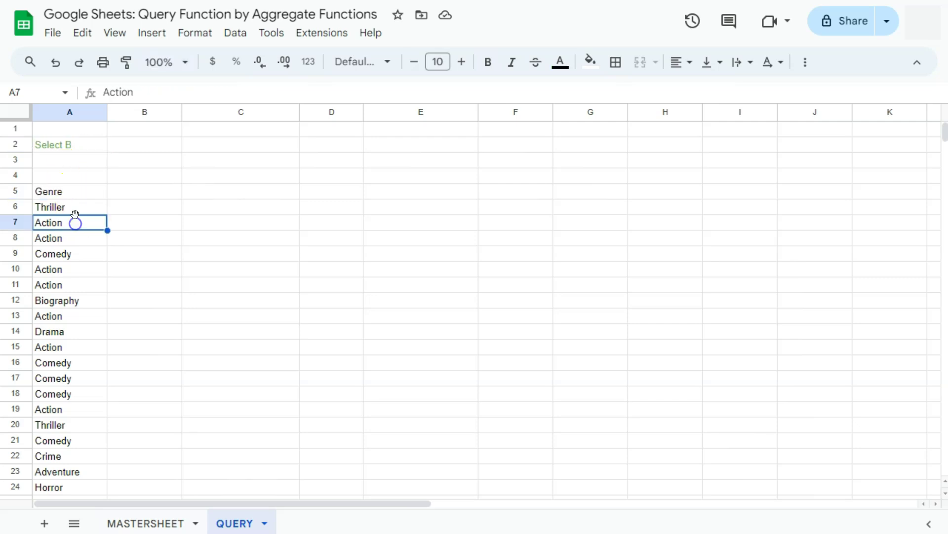
click(64, 192)
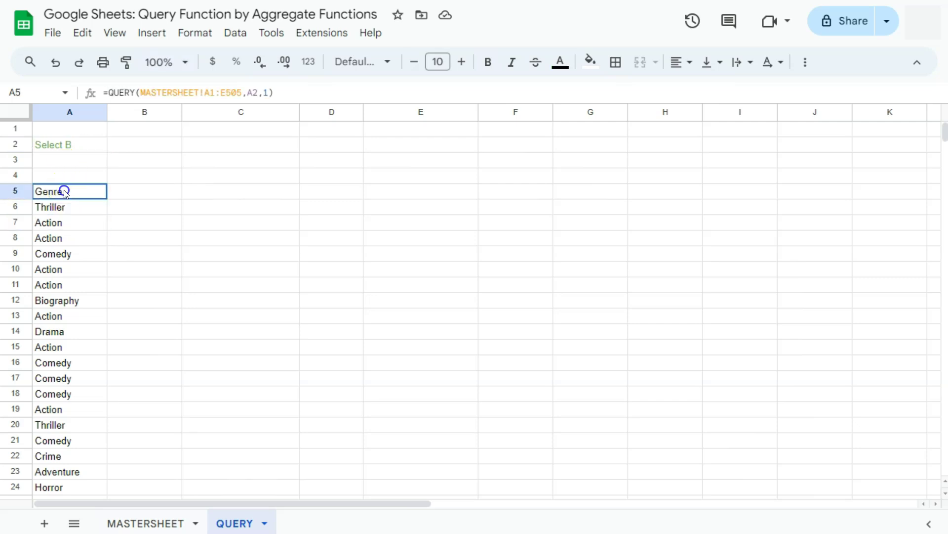
Confirm column B is Genre on MASTERSHEET, then recheck A5's reference to A2's query.
click(154, 524)
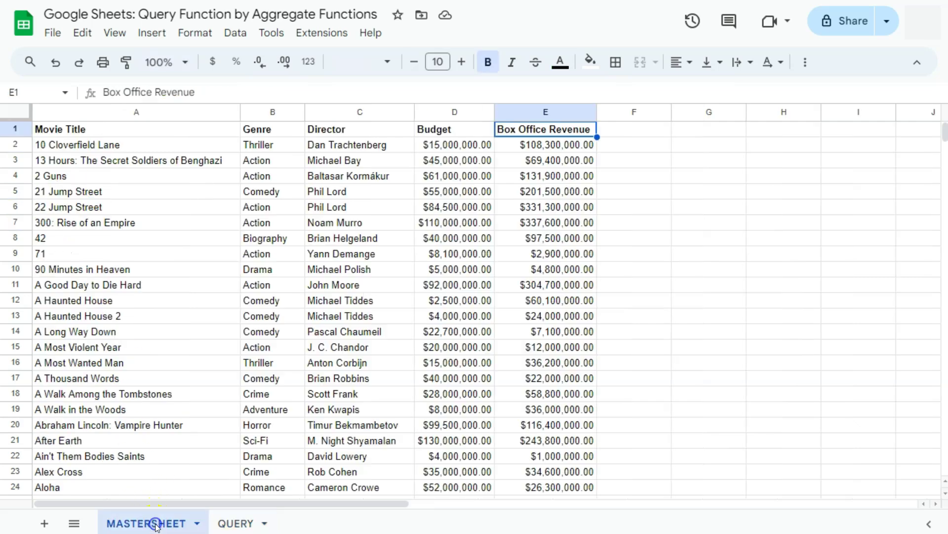
click(272, 112)
click(233, 522)
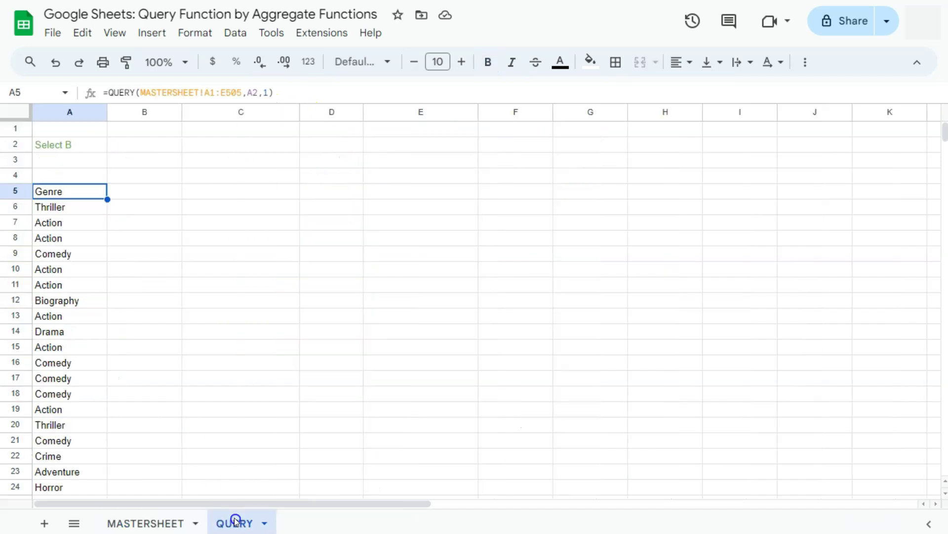
double_click(74, 193)
click(80, 154)
click(74, 143)
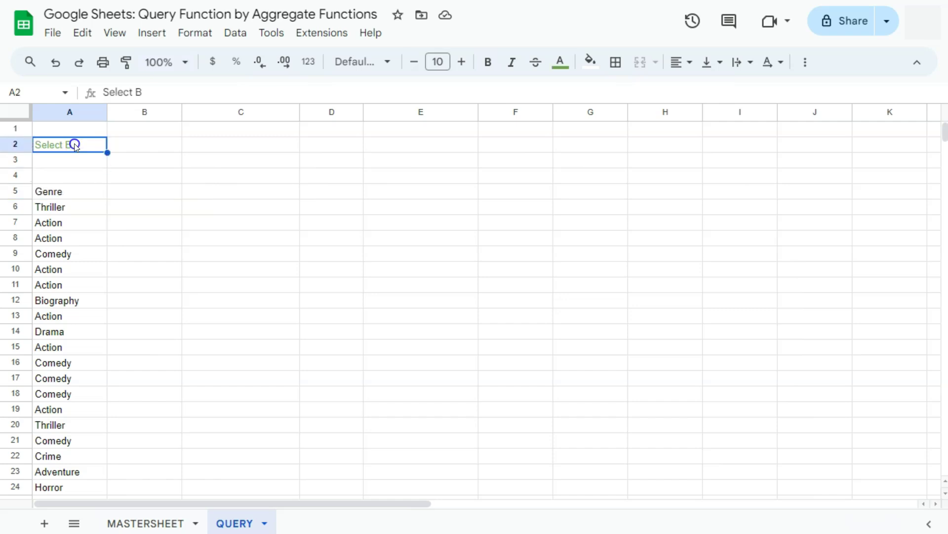
double_click(74, 143)
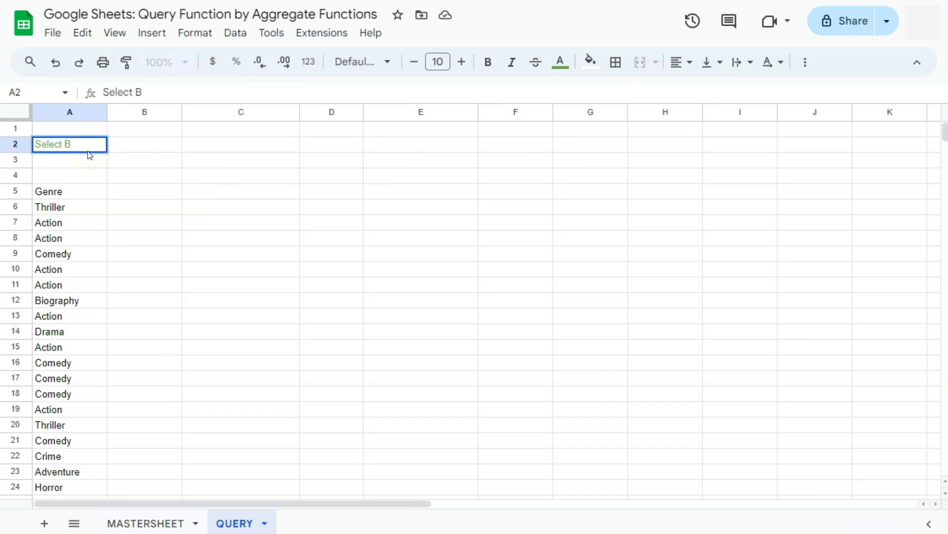
Change A2's query to 'Select D' so the results list the Budget column.
key(BackSpace)
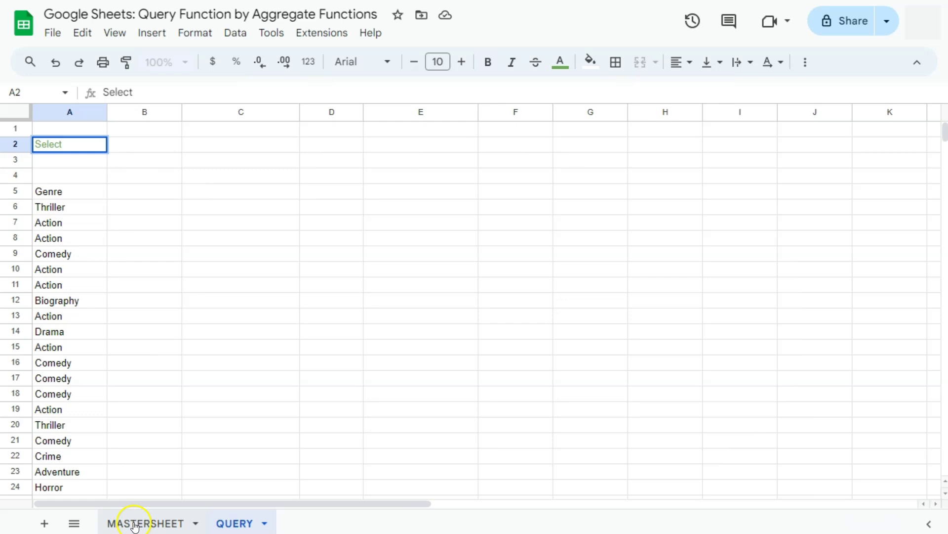
click(135, 522)
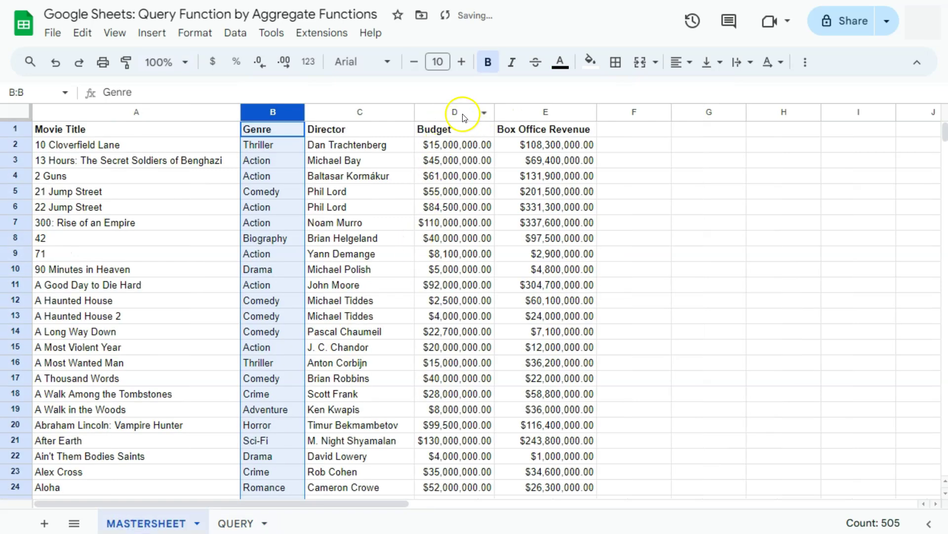
click(230, 523)
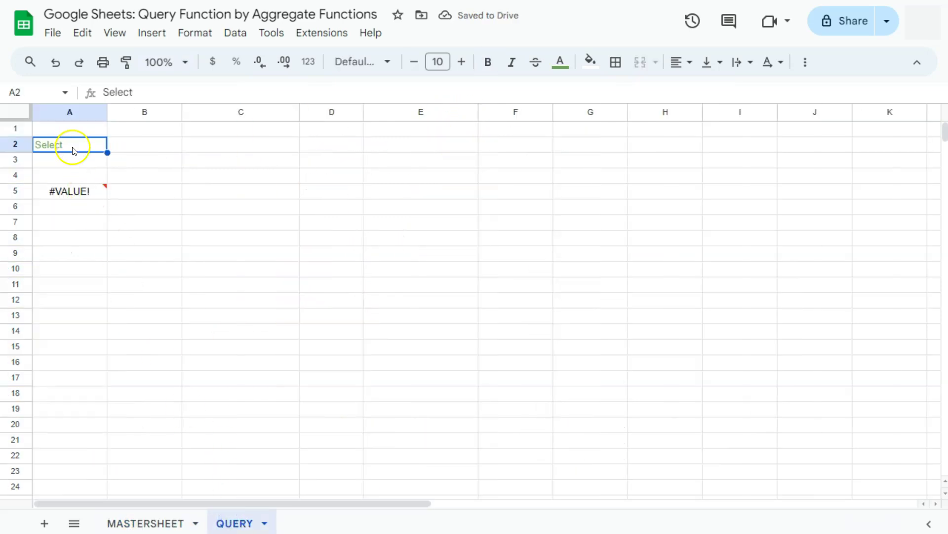
double_click(73, 145)
text(D)
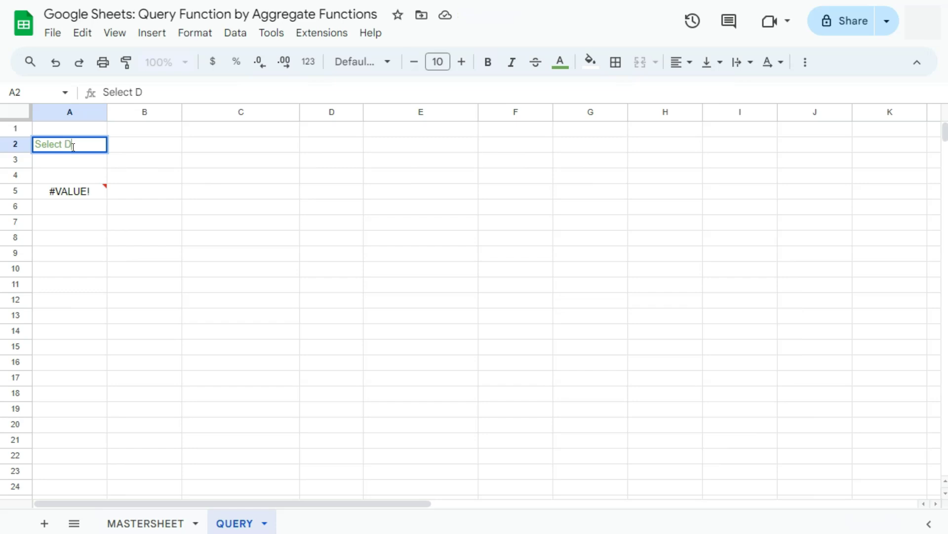
key(Return)
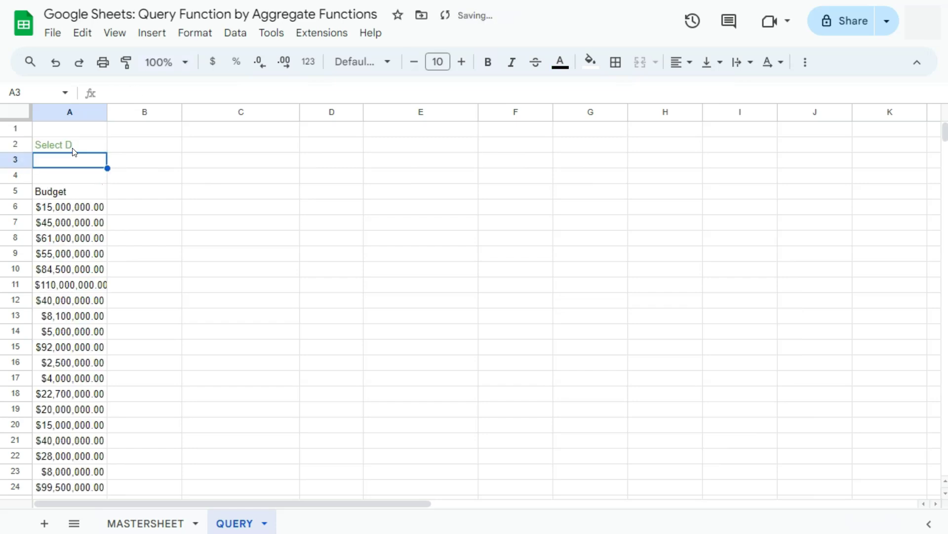
click(74, 192)
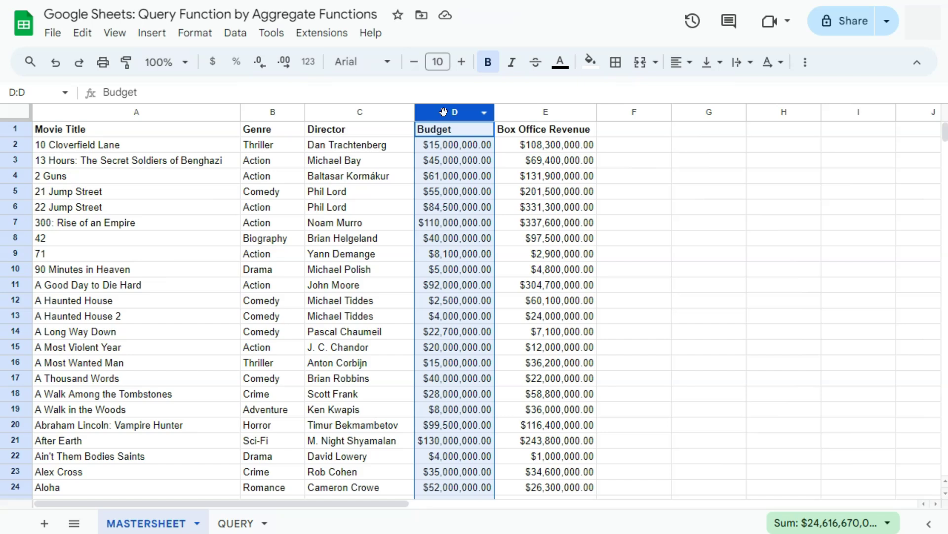
click(271, 113)
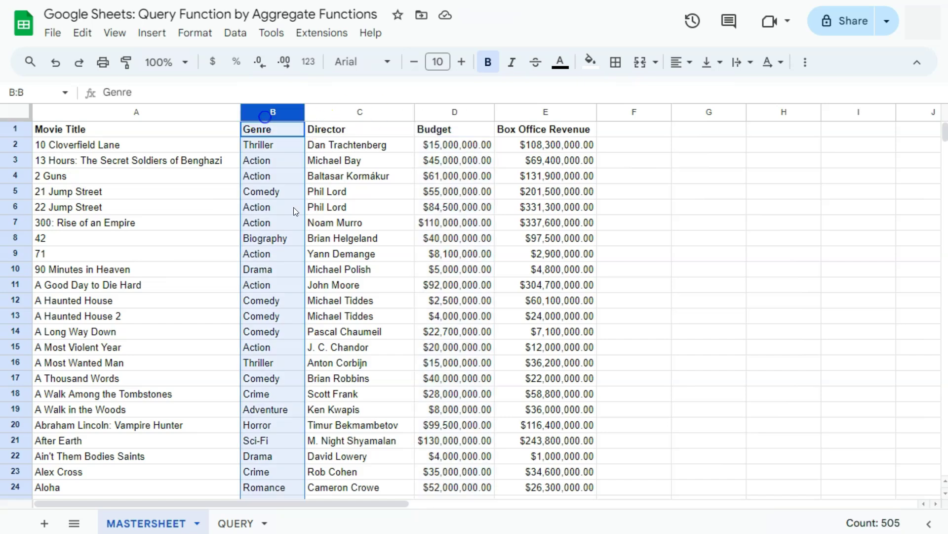
click(225, 523)
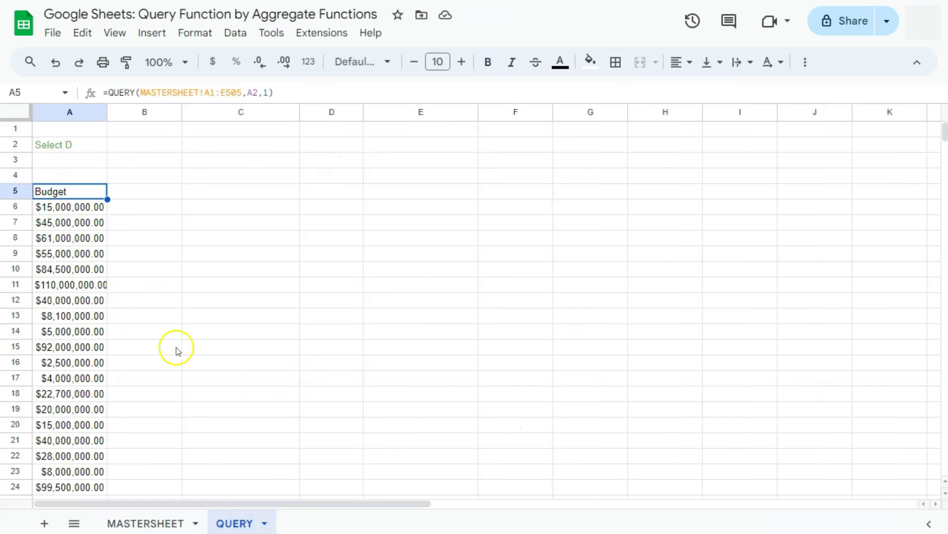
double_click(83, 143)
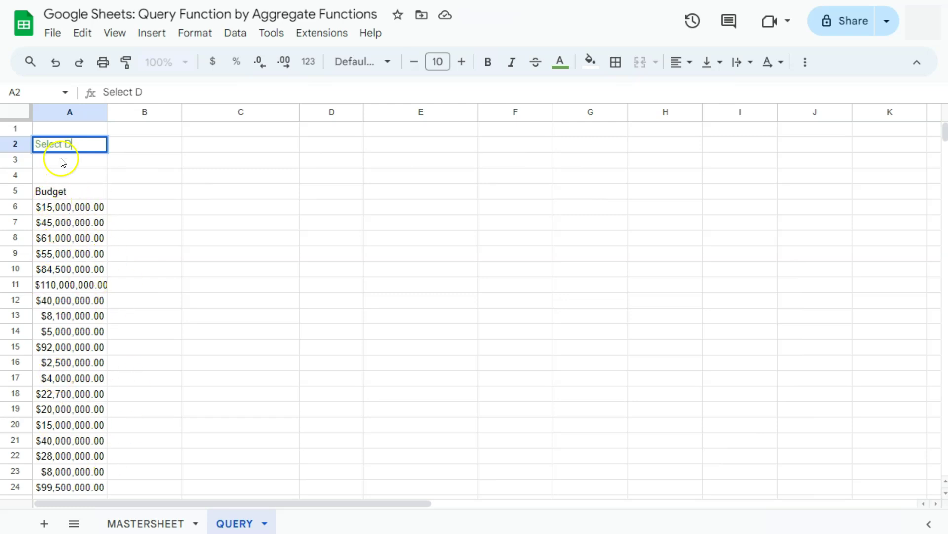
click(64, 143)
text(SUM)
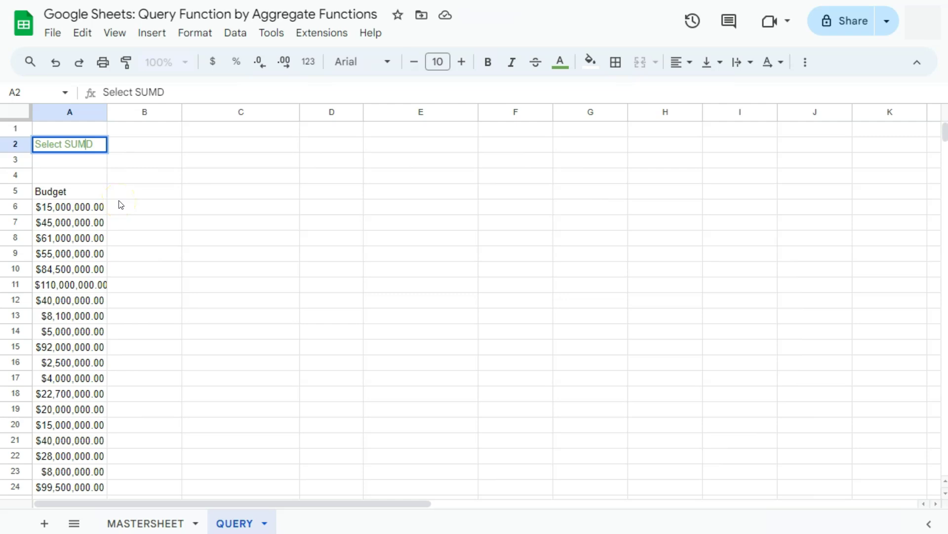
text((D))
key(Return)
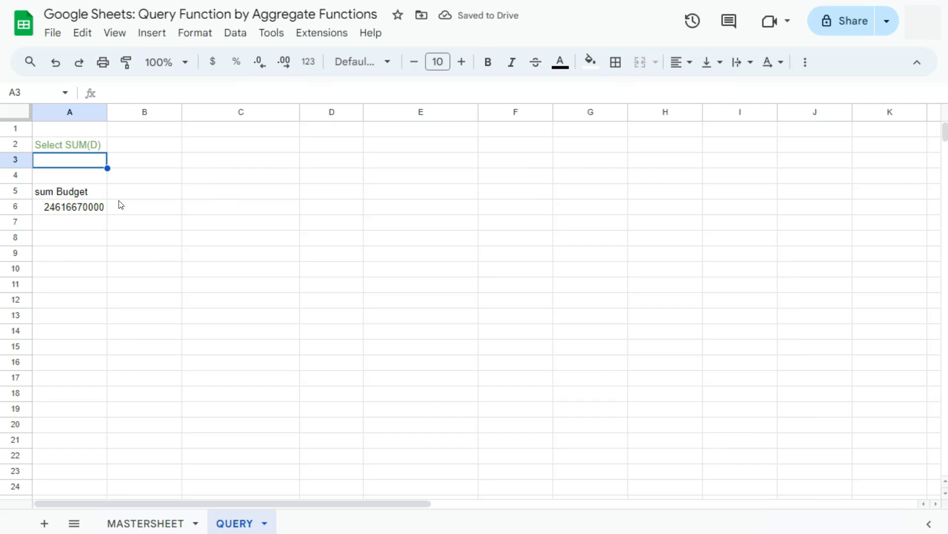
click(160, 523)
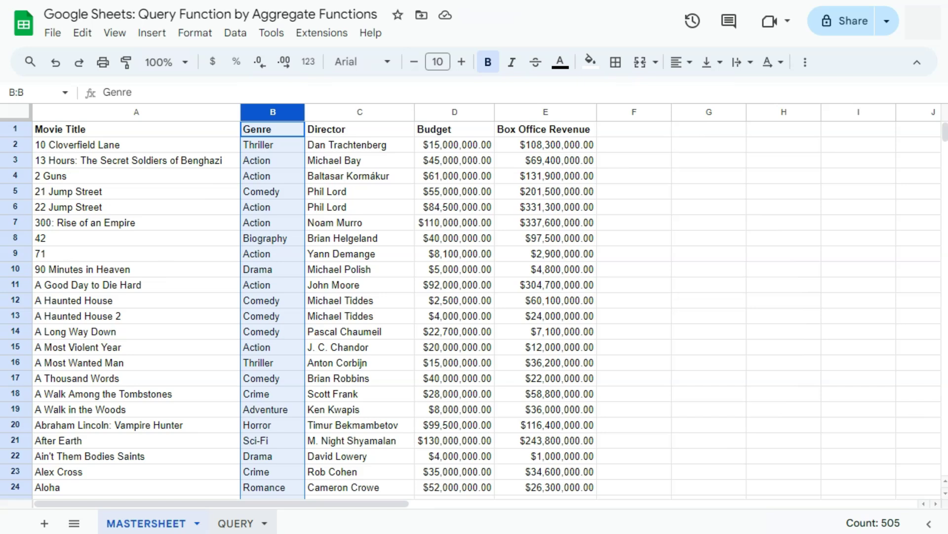
Append 'group by B' to A2's query so Budget sums appear per genre.
click(237, 522)
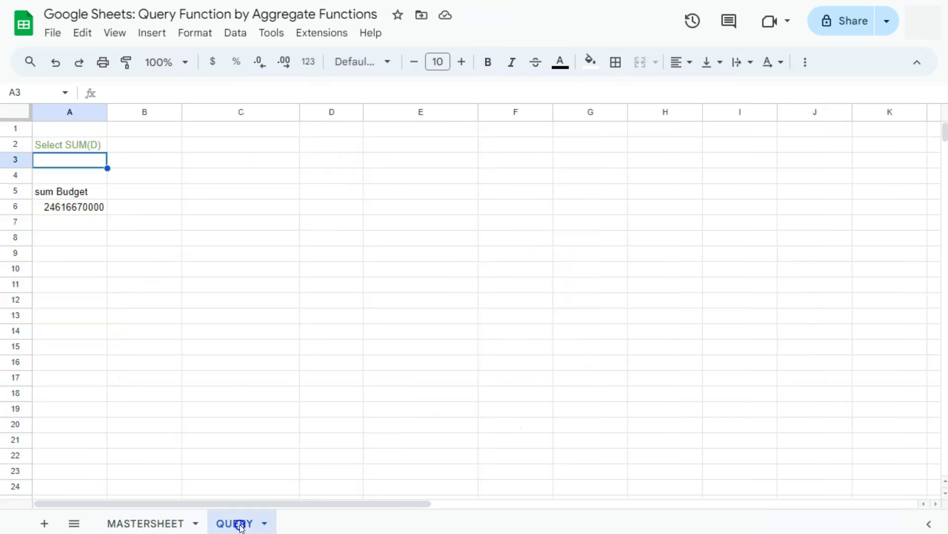
double_click(92, 146)
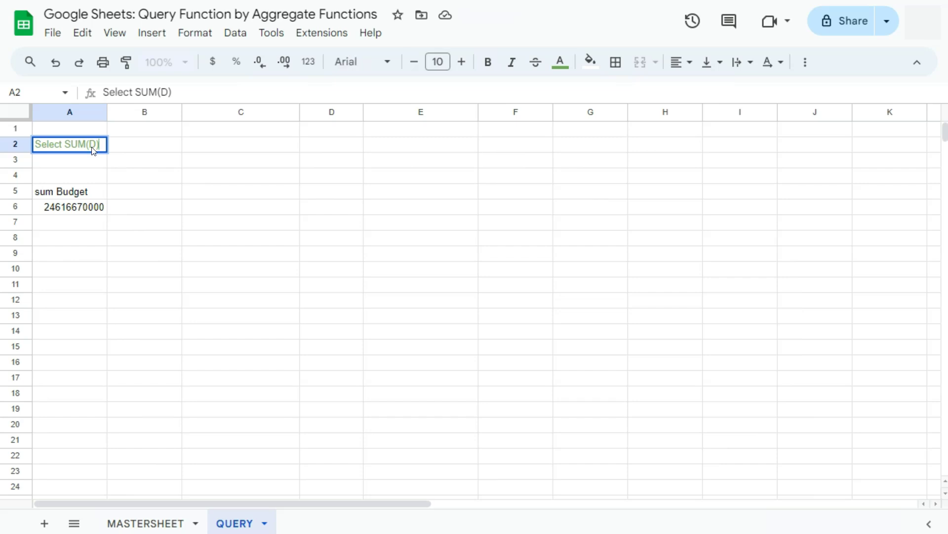
text(gr)
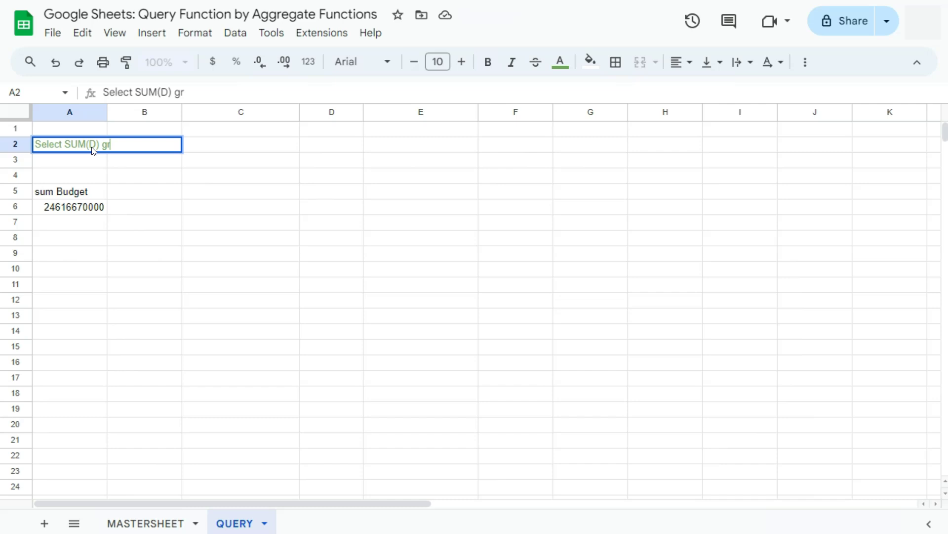
text(oup by B)
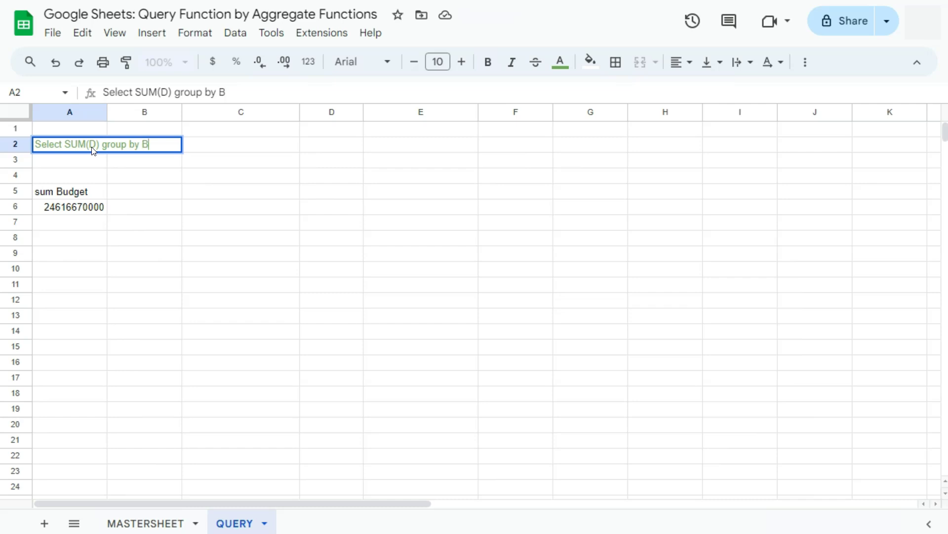
key(Return)
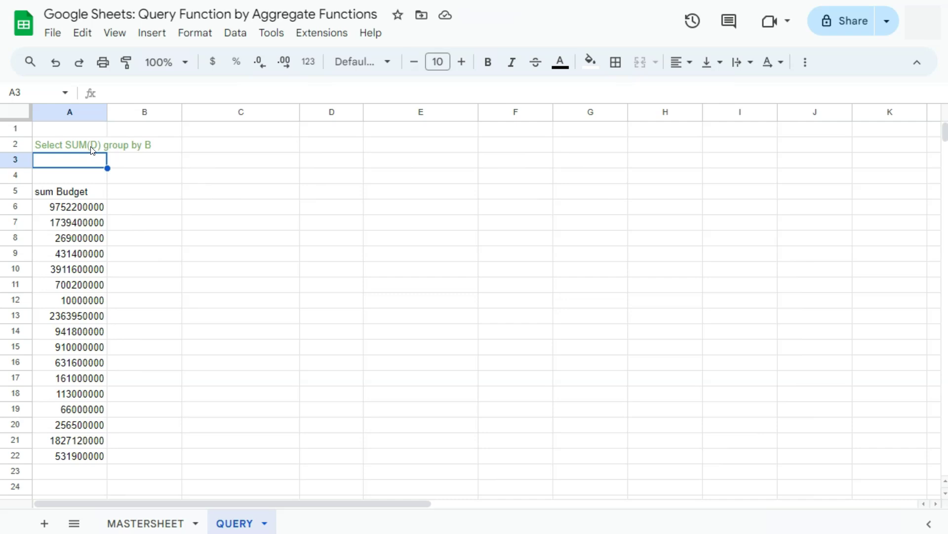
Insert 'B,' into A2 so each genre name shows beside its Budget sum.
double_click(61, 144)
click(65, 144)
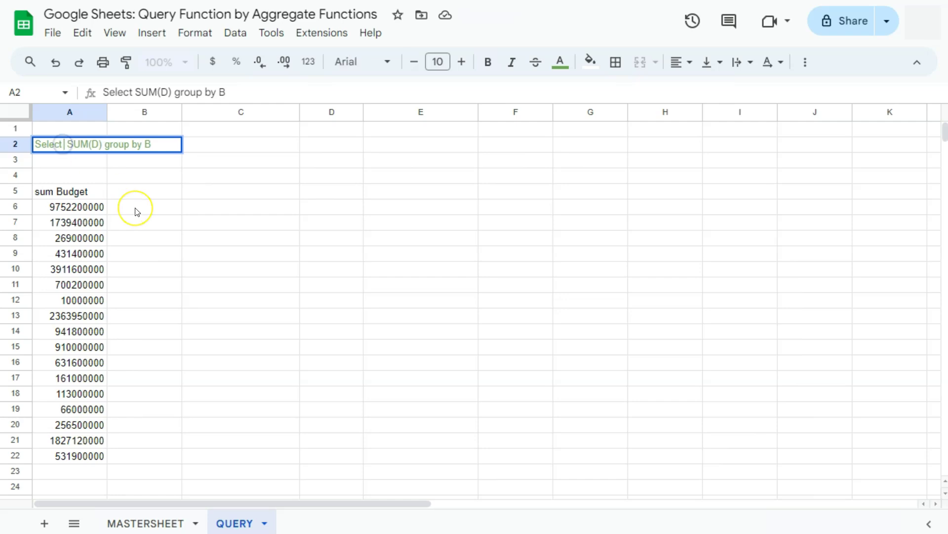
text(B)
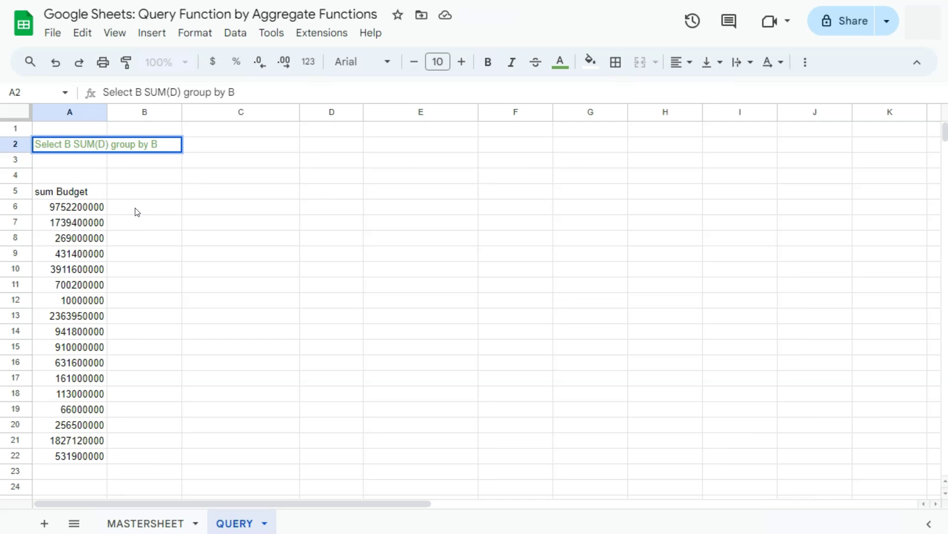
text(,)
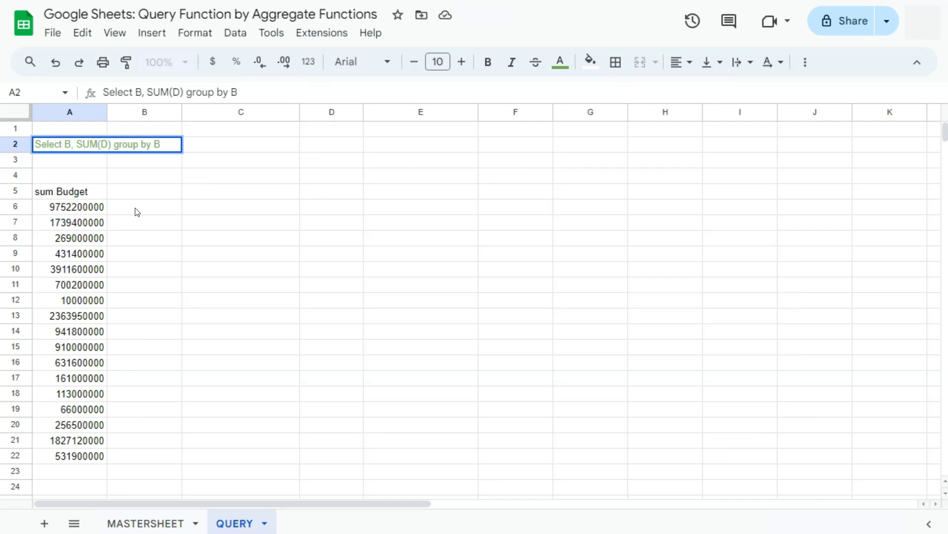
key(Return)
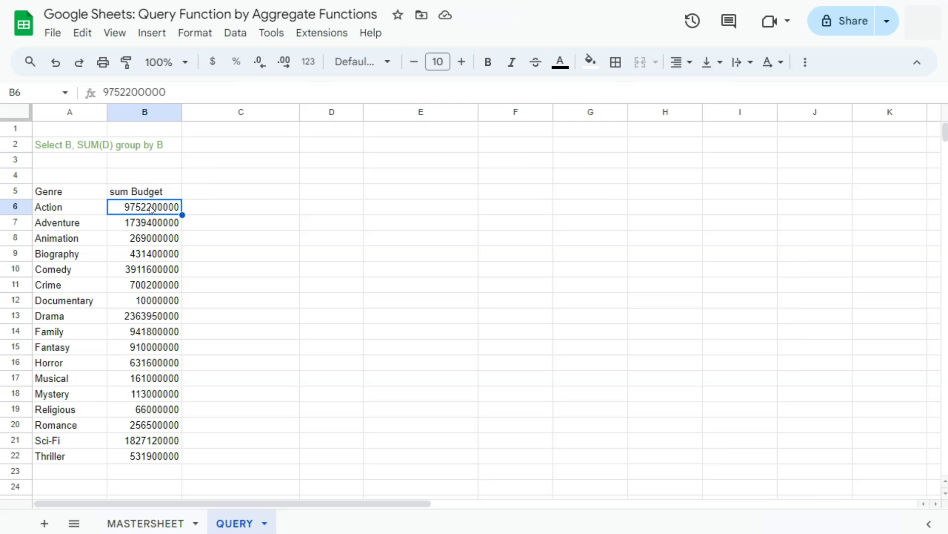
Replace SUM with AVG in A2, showing average Budget per genre (Action 82645762.71).
click(99, 146)
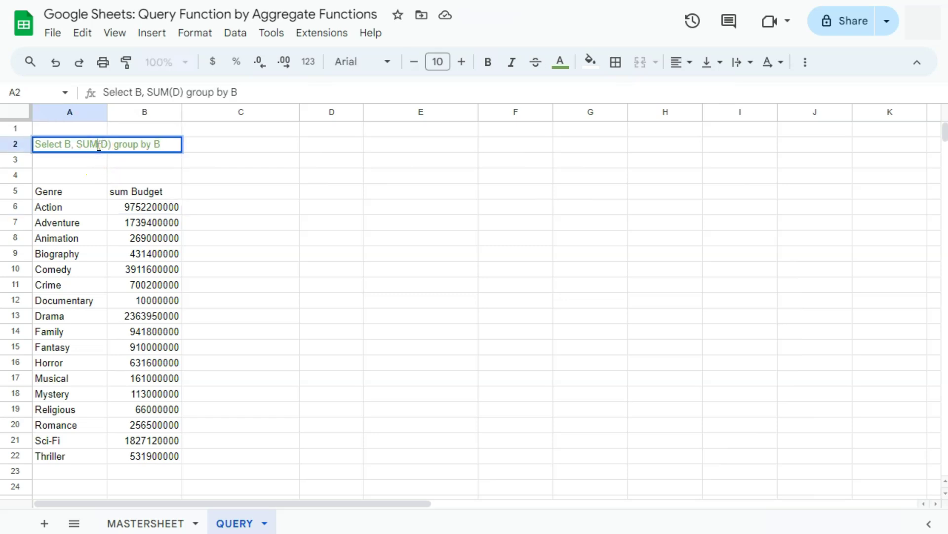
key(BackSpace)
key(BackSpace)
key(BackSpace)
text(AVG)
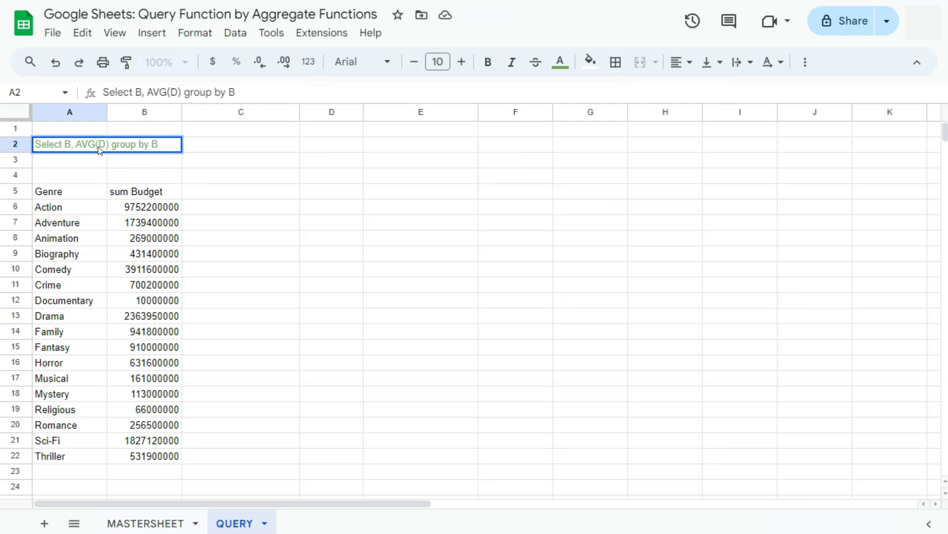
key(Return)
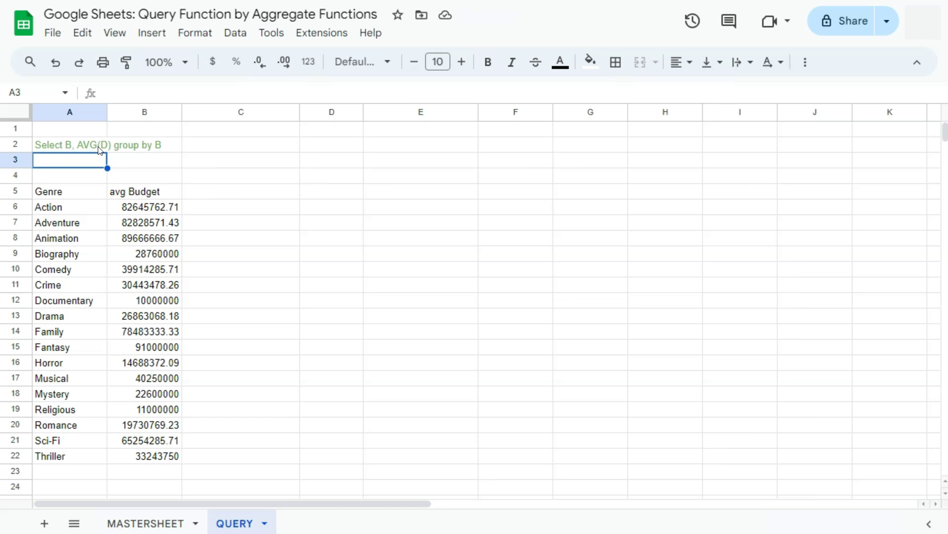
Change A2's query to COUNT(D) per genre, showing 118 budgeted movies for Action.
double_click(97, 145)
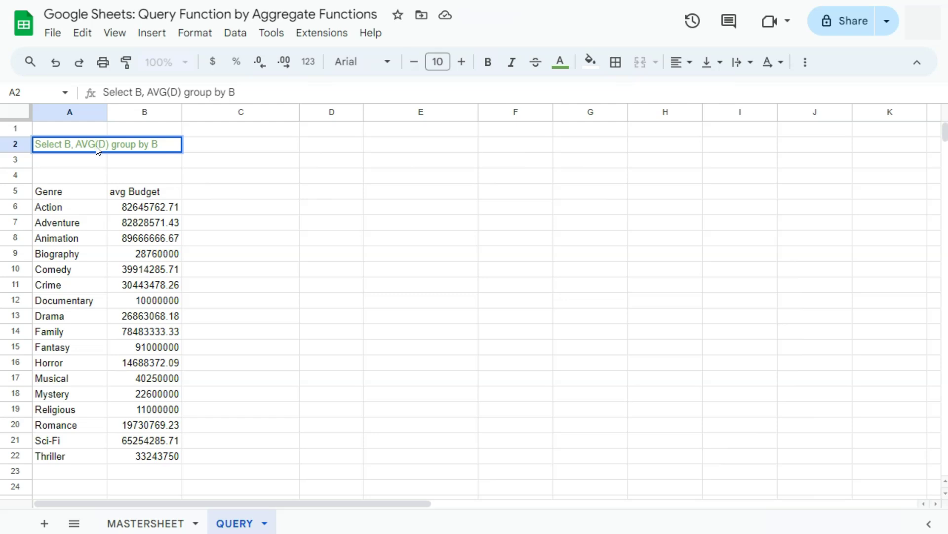
key(BackSpace)
key(BackSpace)
key(BackSpace)
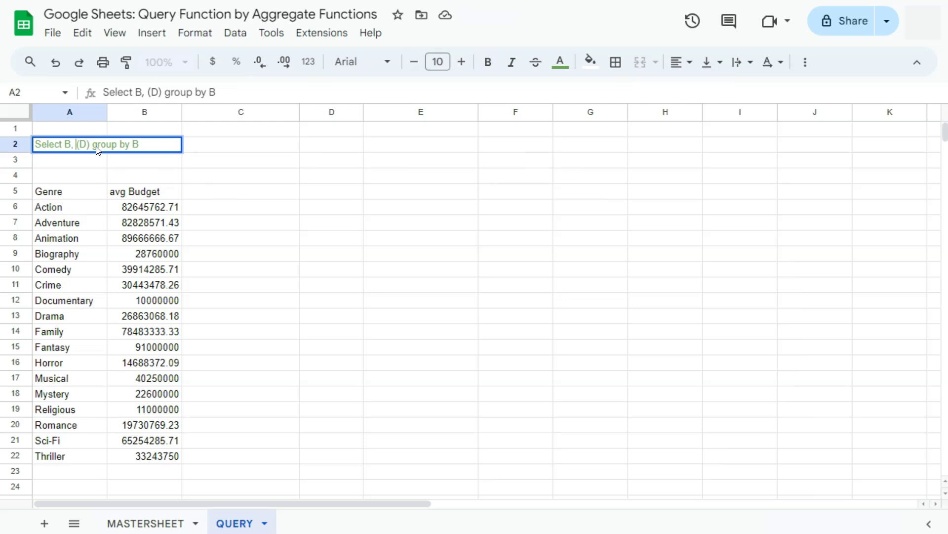
text(COUNT)
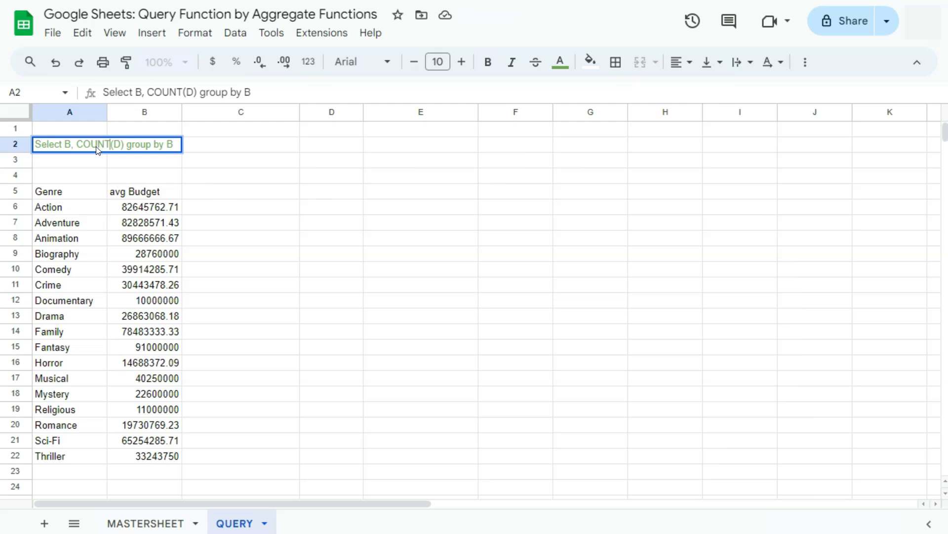
key(Return)
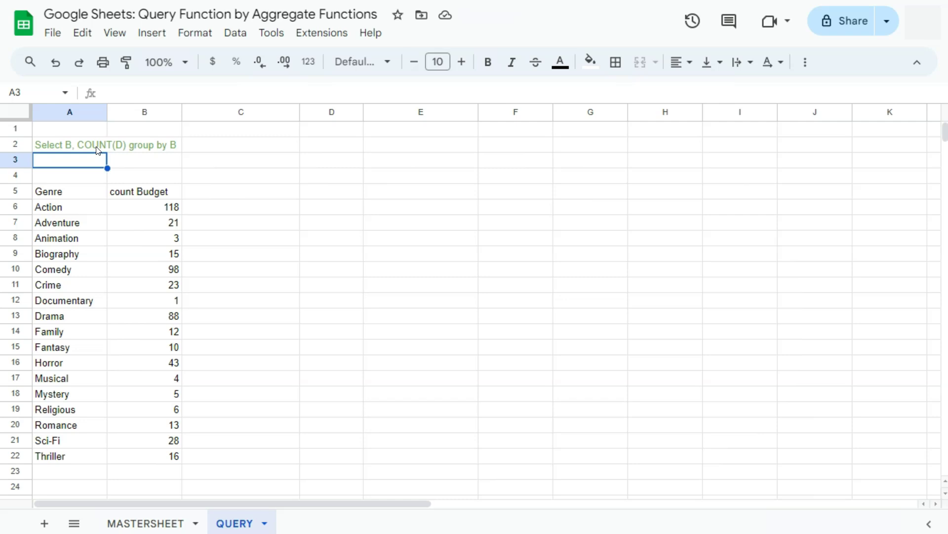
Change A2 to 'Select B, COUNT(A) group by B' to count movie titles per genre.
click(66, 269)
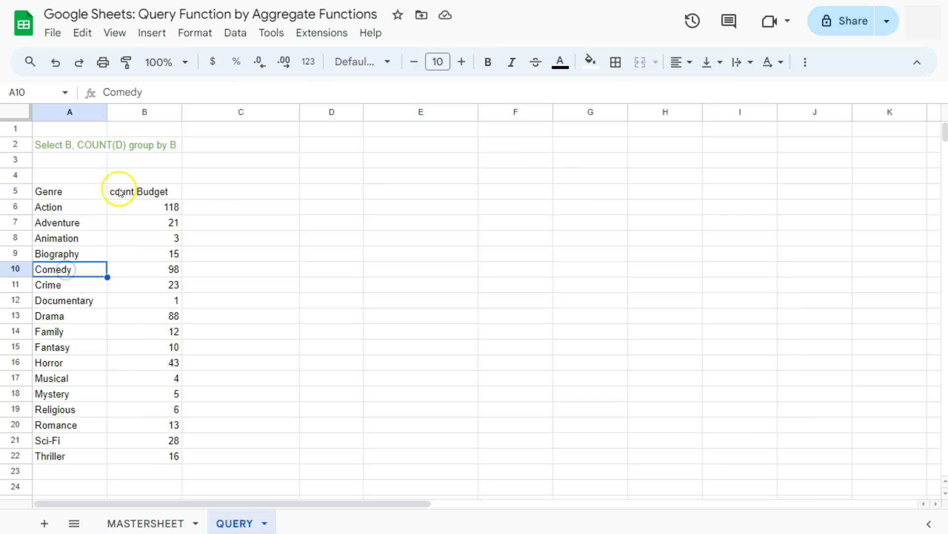
double_click(114, 144)
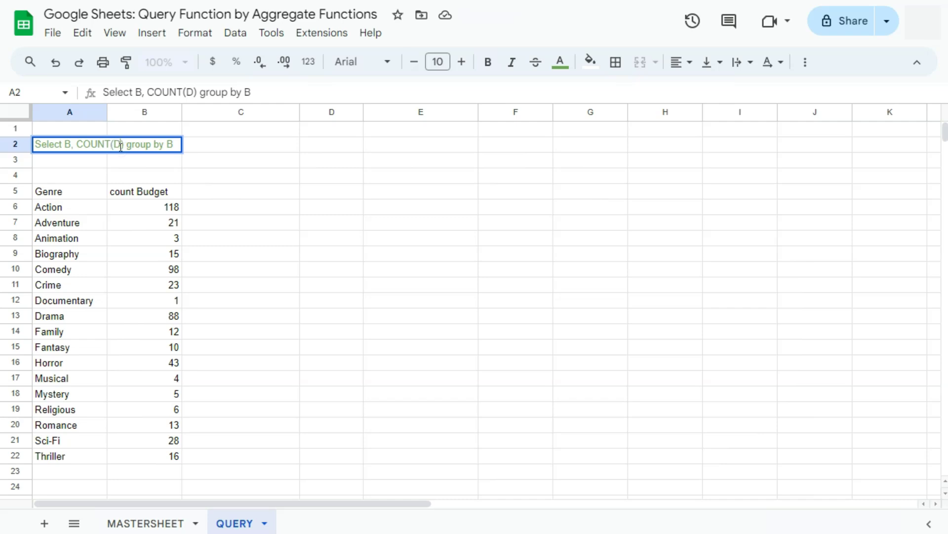
key(BackSpace)
text(A)
key(Return)
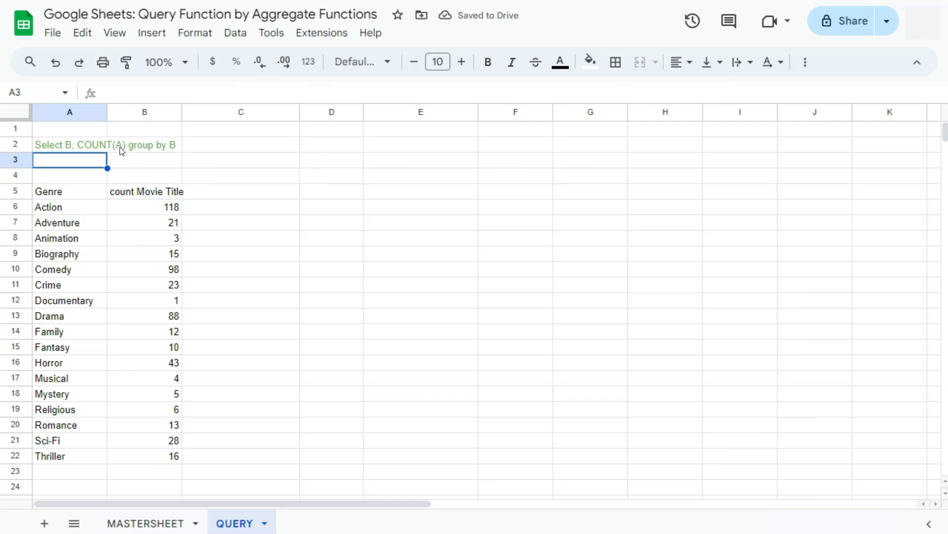
click(102, 148)
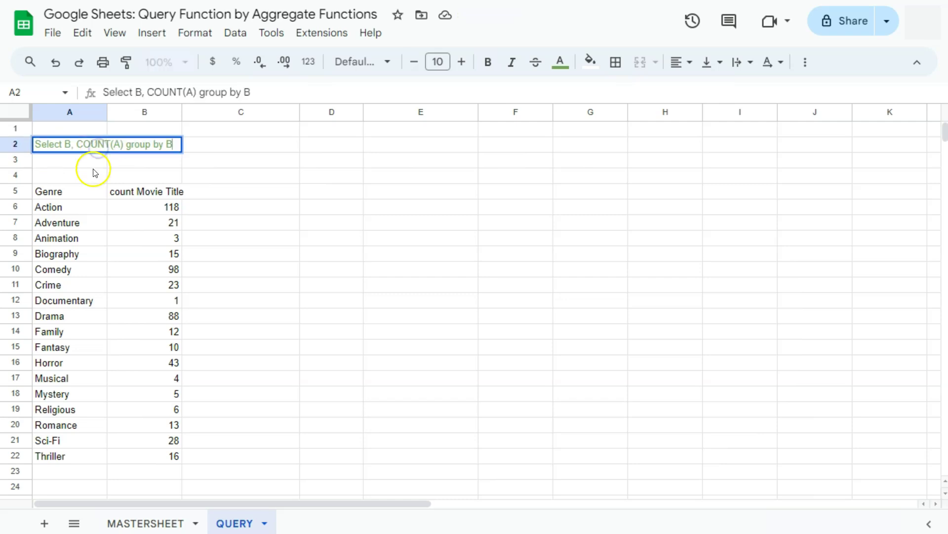
click(93, 169)
Check MASTERSHEET's Budget and Box Office Revenue headers, then reopen A2 on the QUERY sheet.
click(142, 523)
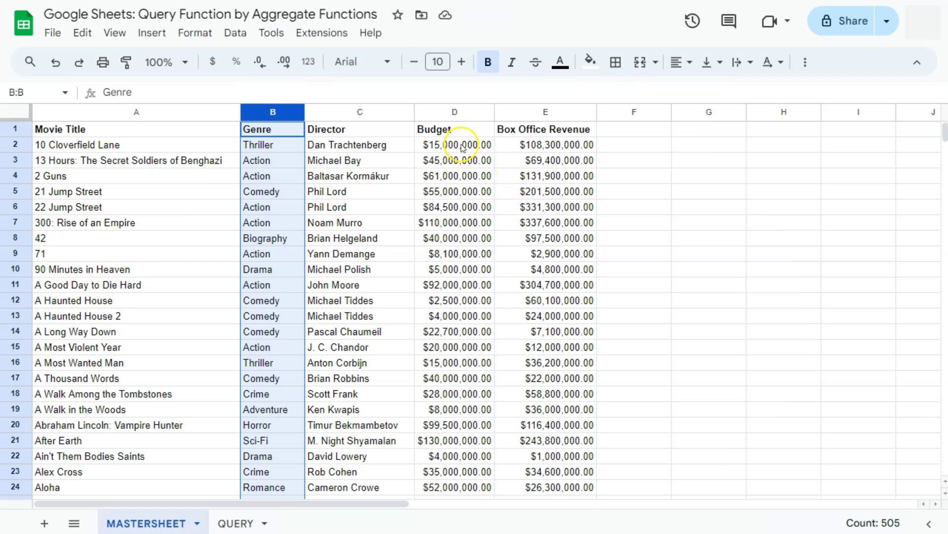
click(459, 128)
click(533, 130)
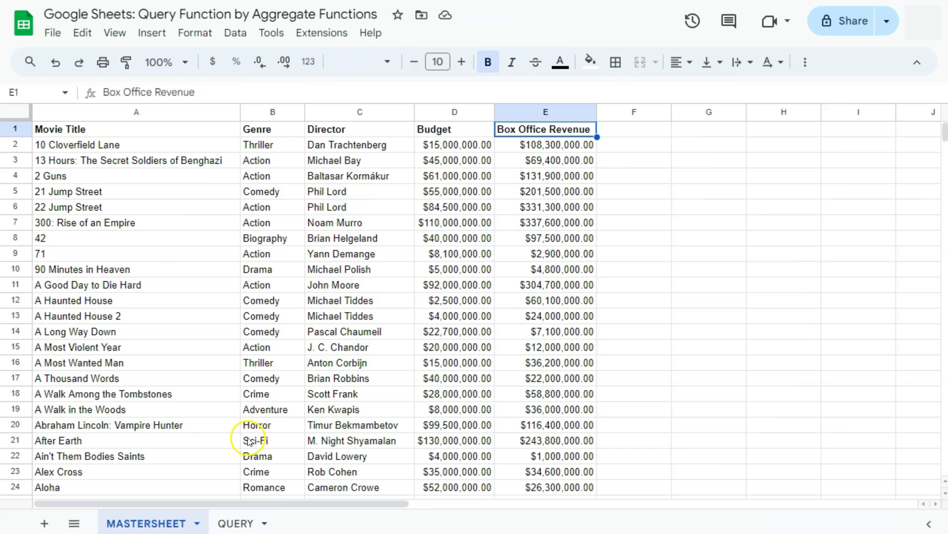
click(234, 523)
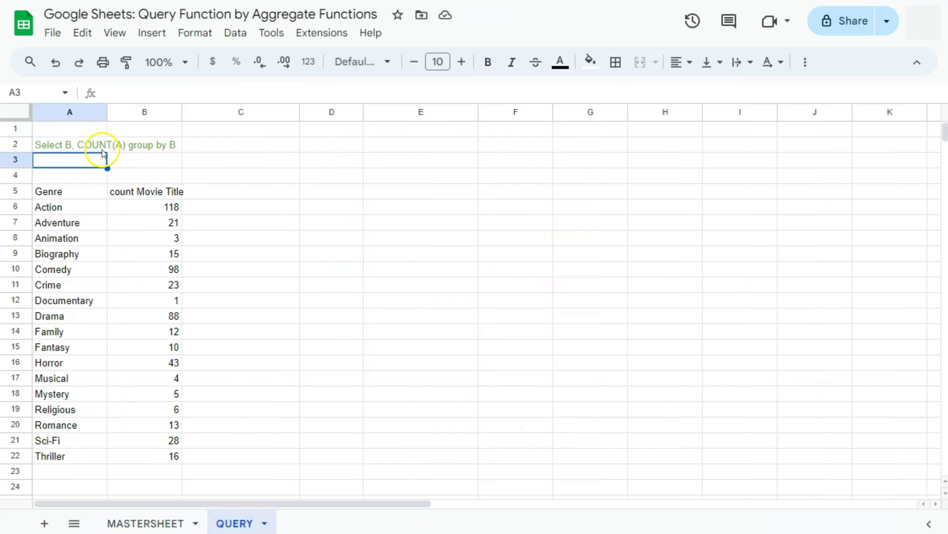
double_click(93, 144)
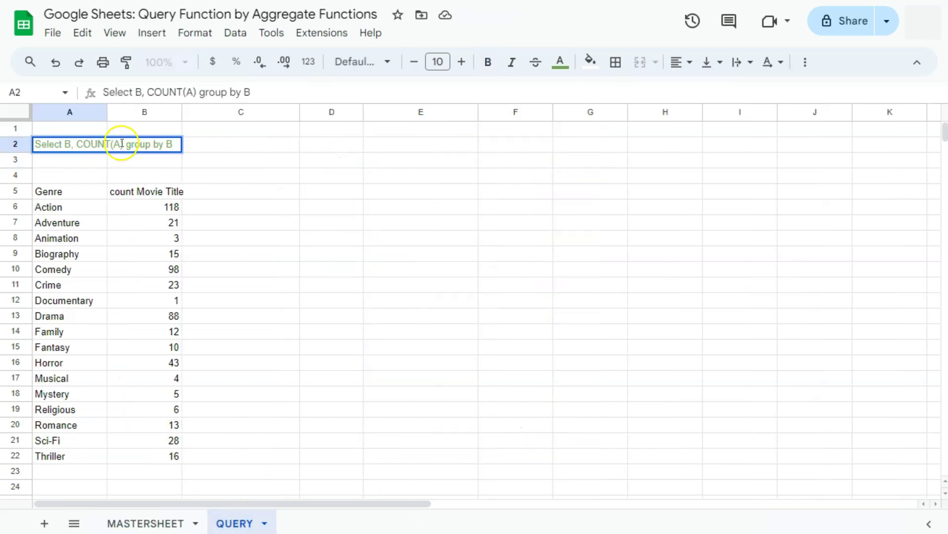
Rewrite A2 as 'Select B, SUM(D), SUM(E) group by B' to sum Budget and Box Office Revenue.
key(Escape)
double_click(109, 143)
key(BackSpace)
key(BackSpace)
key(BackSpace)
key(BackSpace)
key(BackSpace)
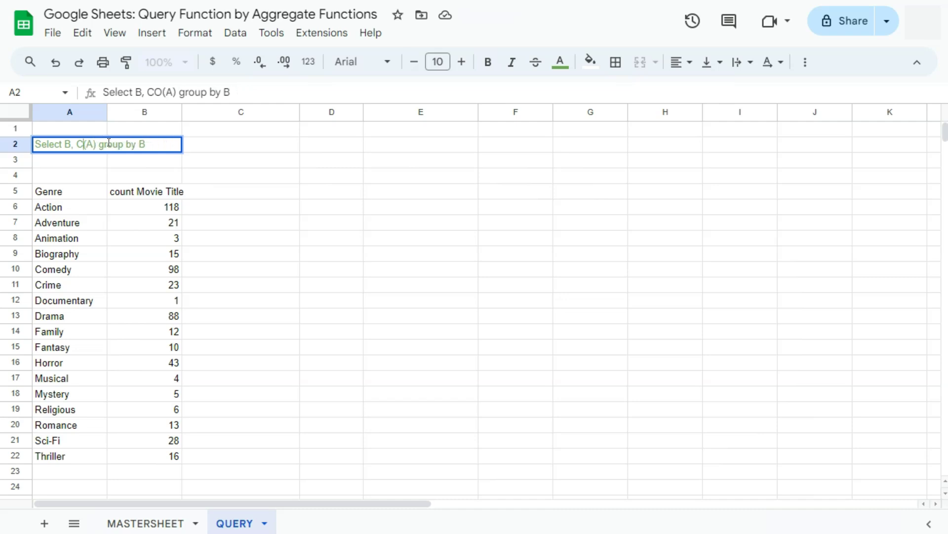
text(SUM)
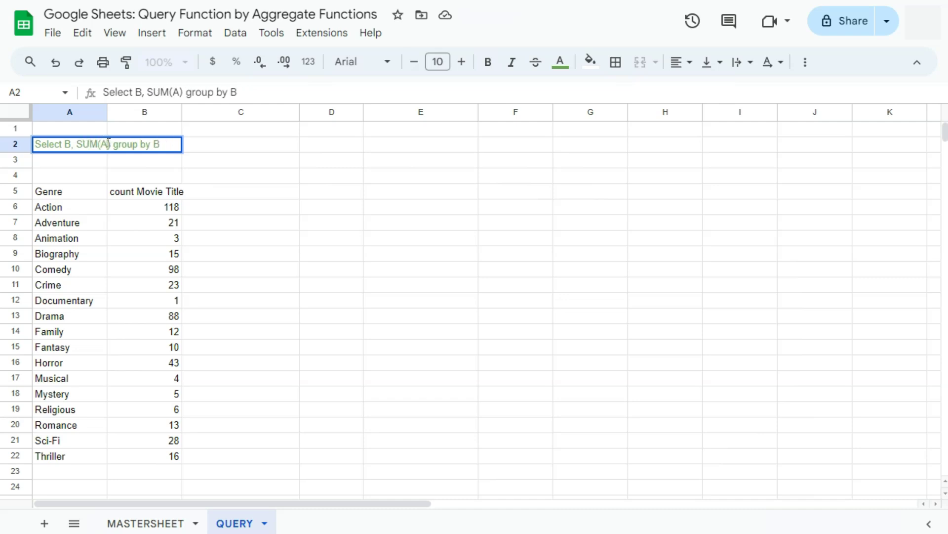
click(109, 143)
key(BackSpace)
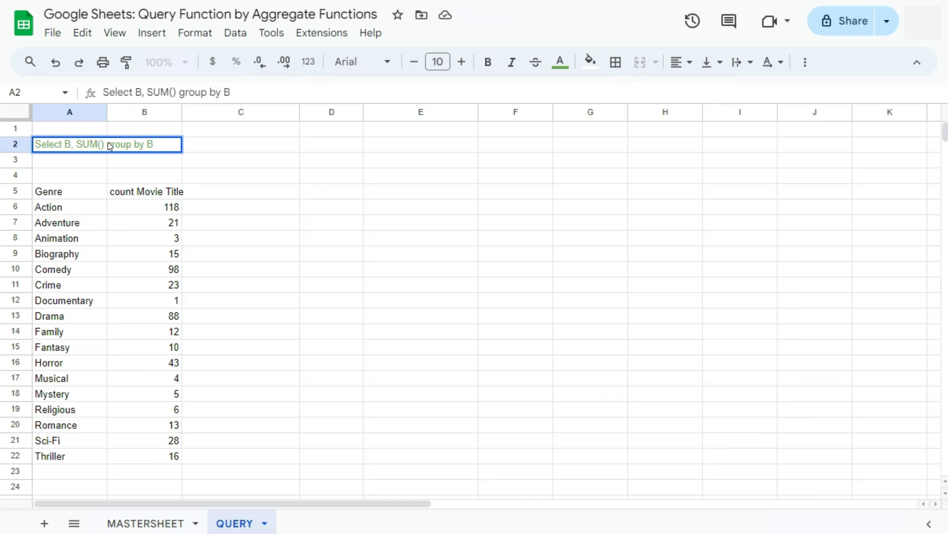
text(D))
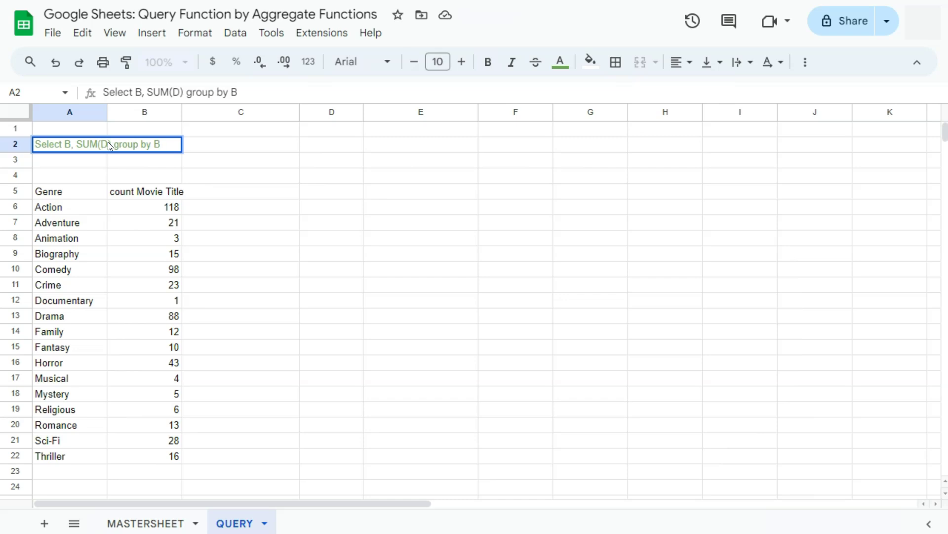
text(, )
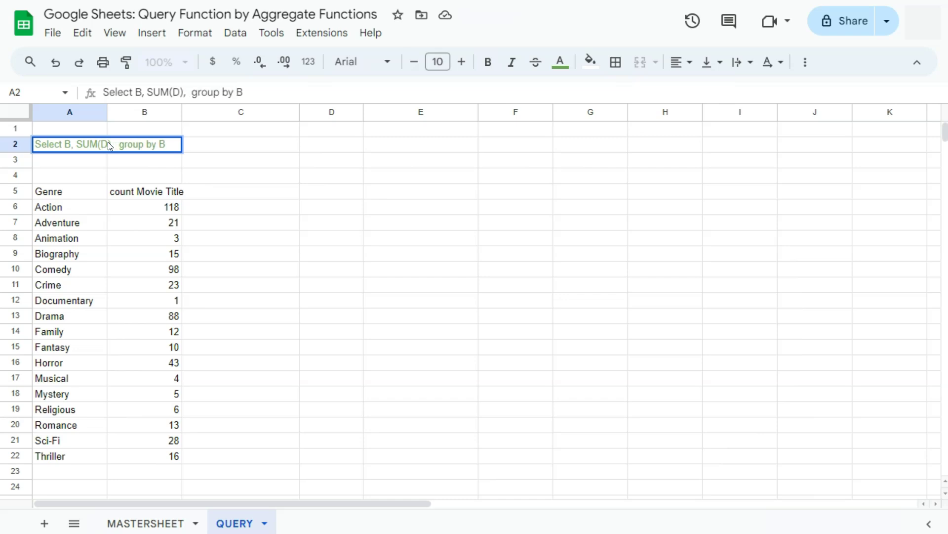
text(SUM()
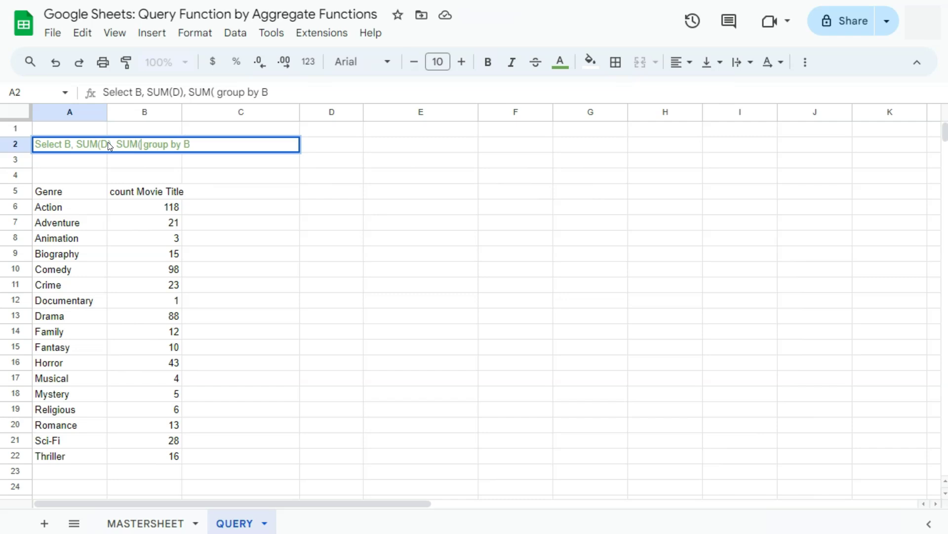
text(E)
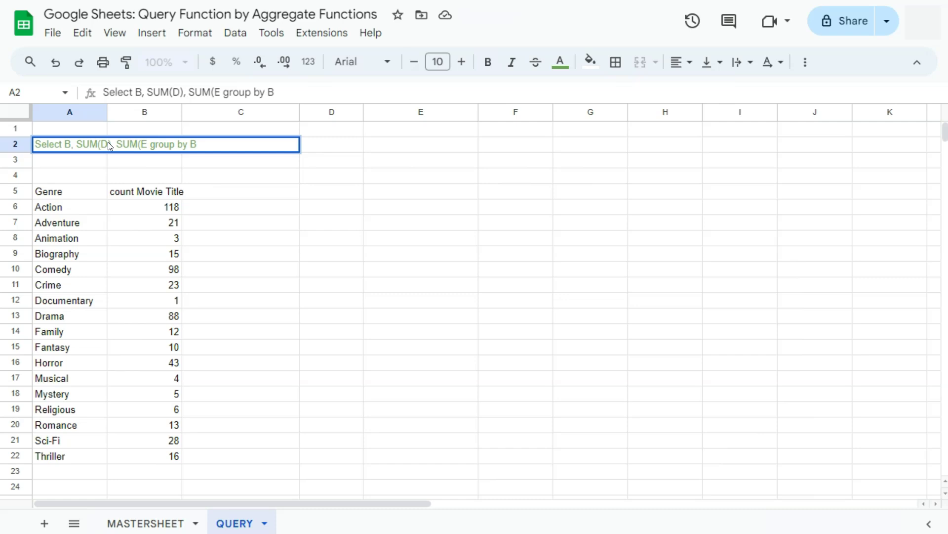
text())
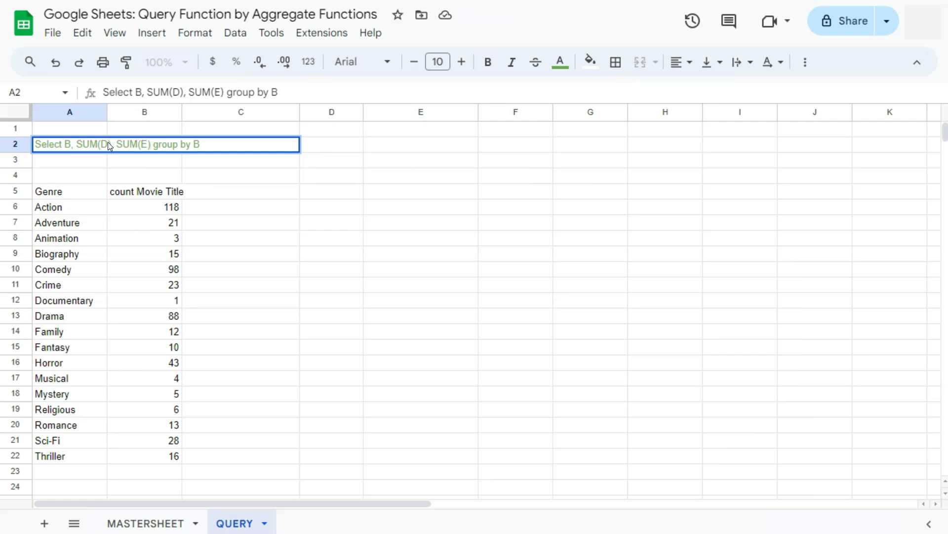
key(Return)
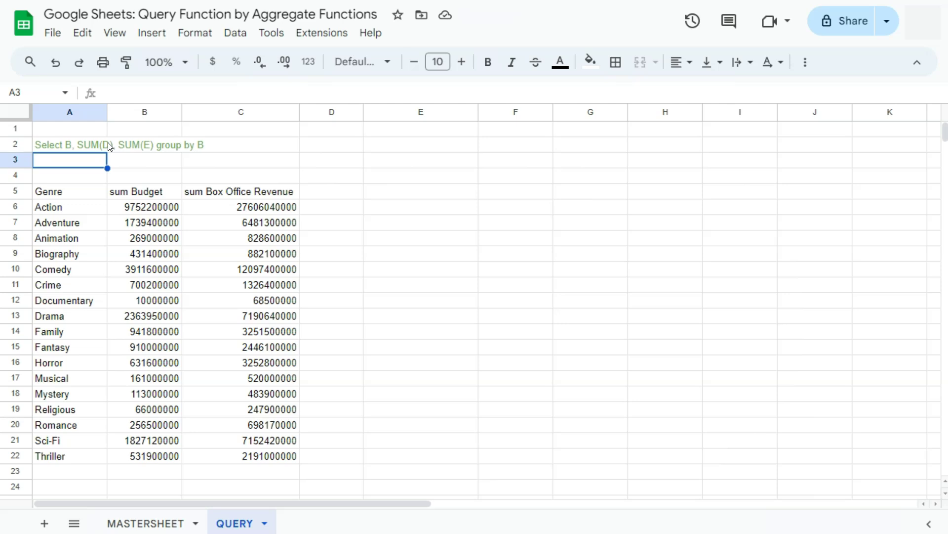
Insert 'AVG(D),' after SUM(D) in A2, adding an average Budget column (Action 82645762.71).
click(107, 143)
double_click(103, 141)
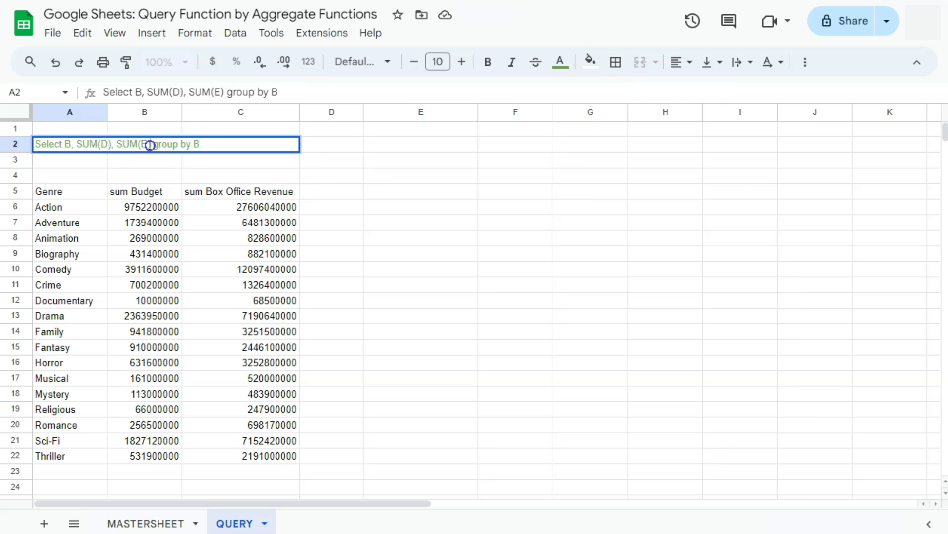
key(Escape)
double_click(114, 144)
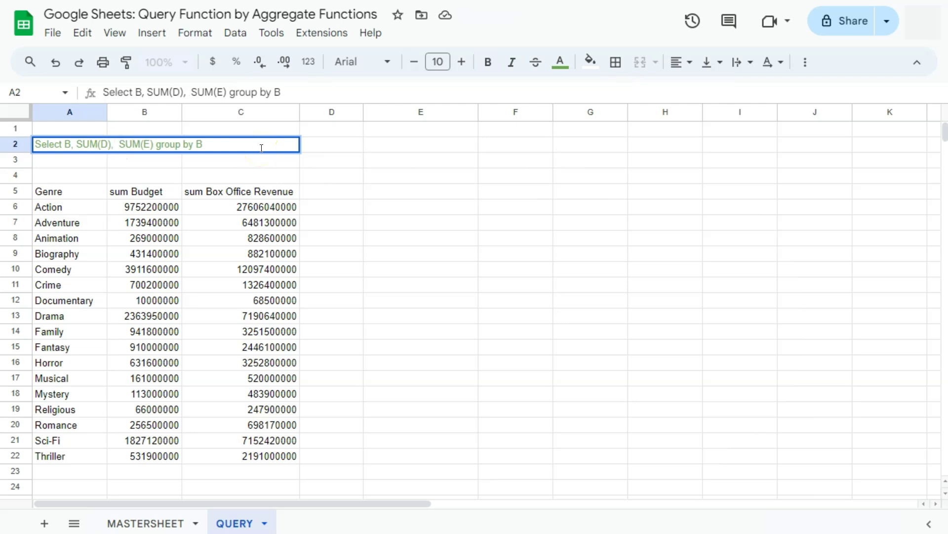
text(AVG()
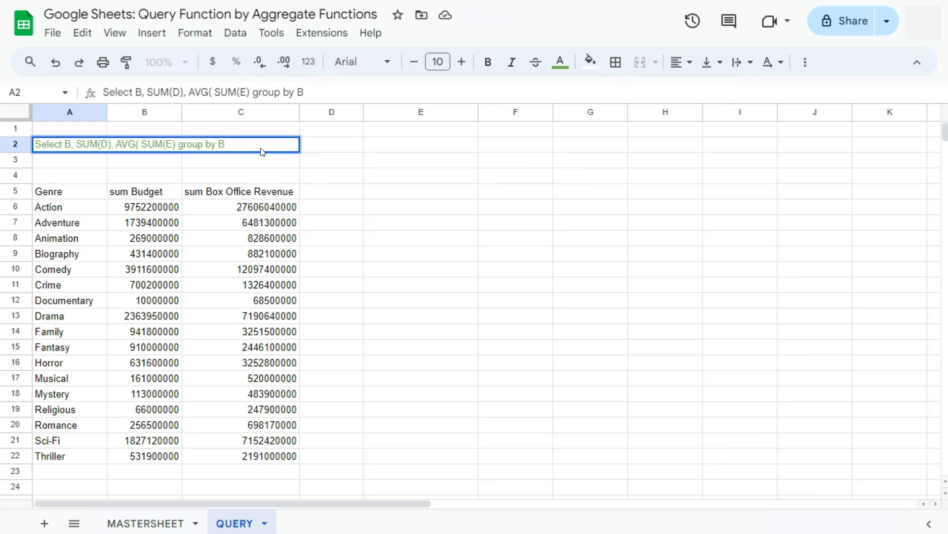
text(D),)
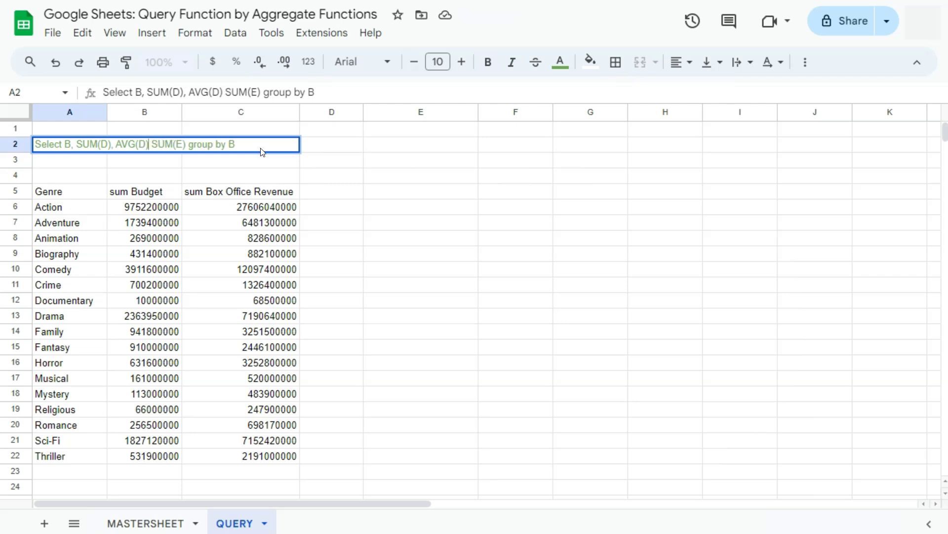
key(Return)
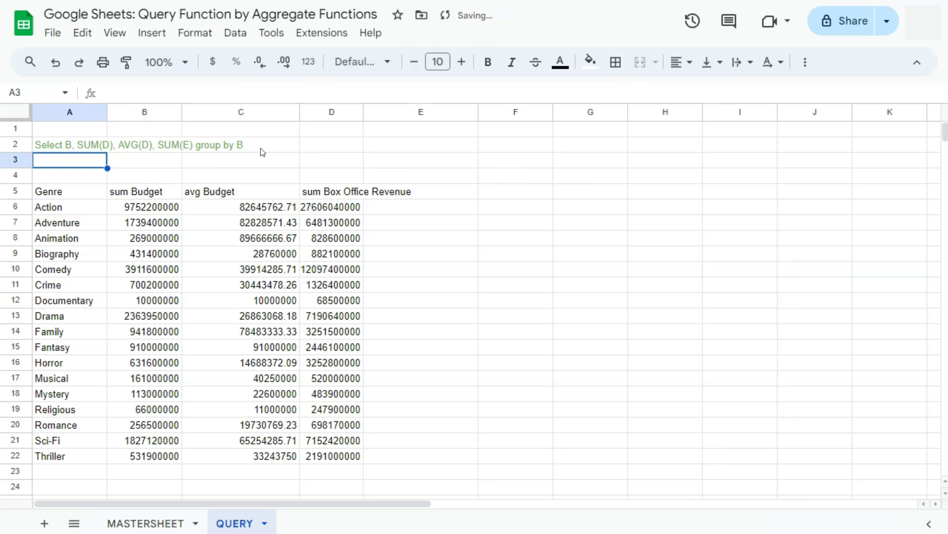
Append AVG(E) after SUM(E) in the A2 query so it groups by B with SUM(D), AVG(D), SUM(E), AVG(E).
double_click(98, 144)
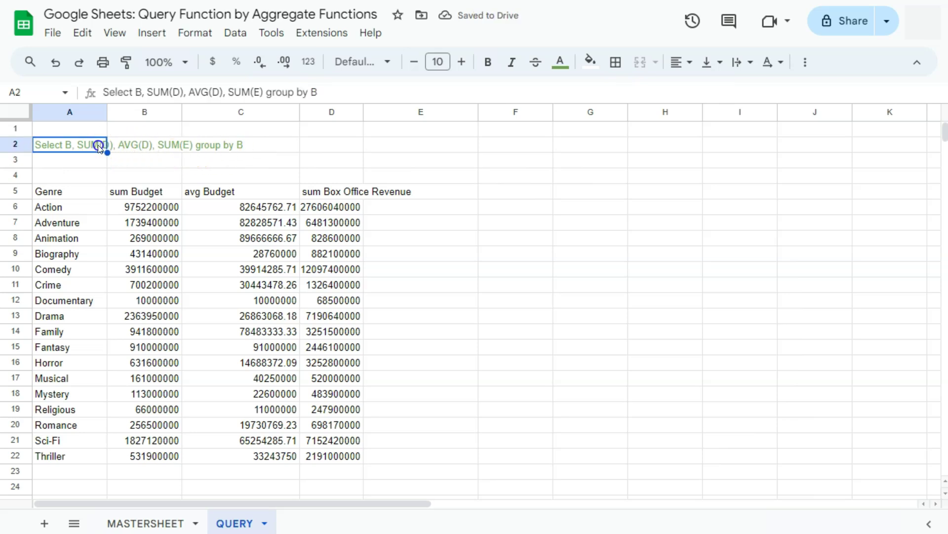
click(186, 144)
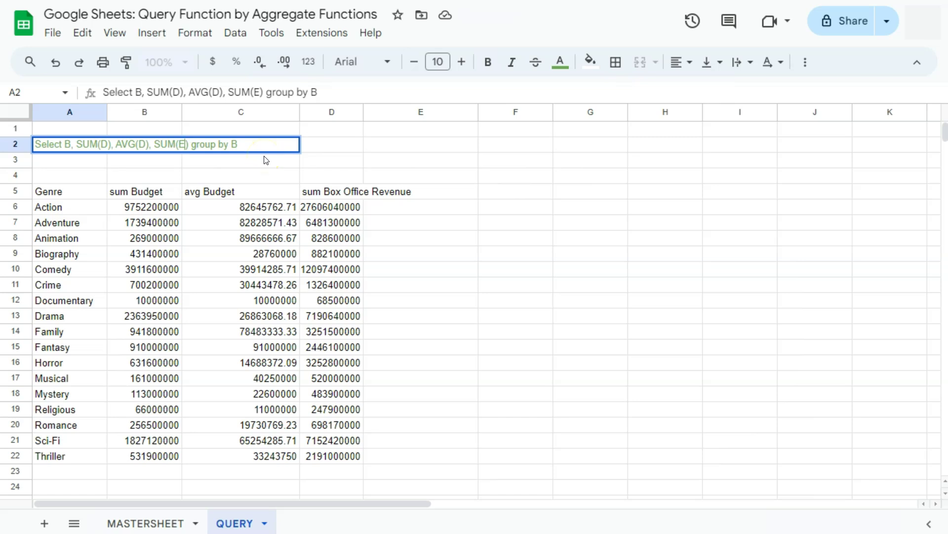
text(, AVG)
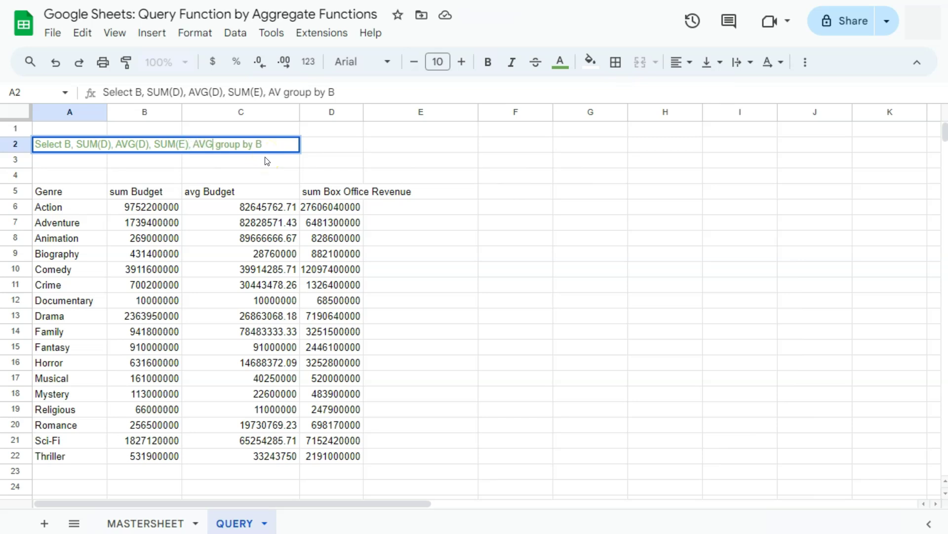
text((E))
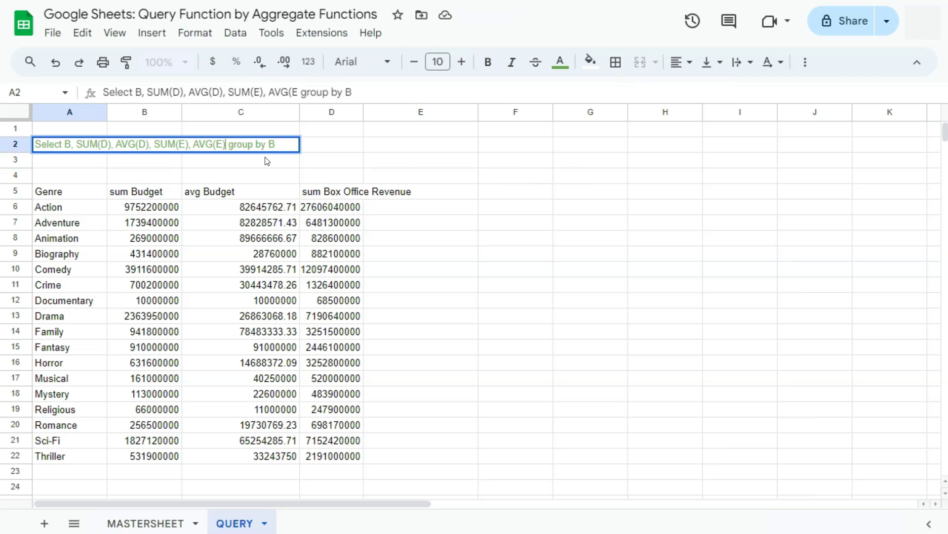
key(Return)
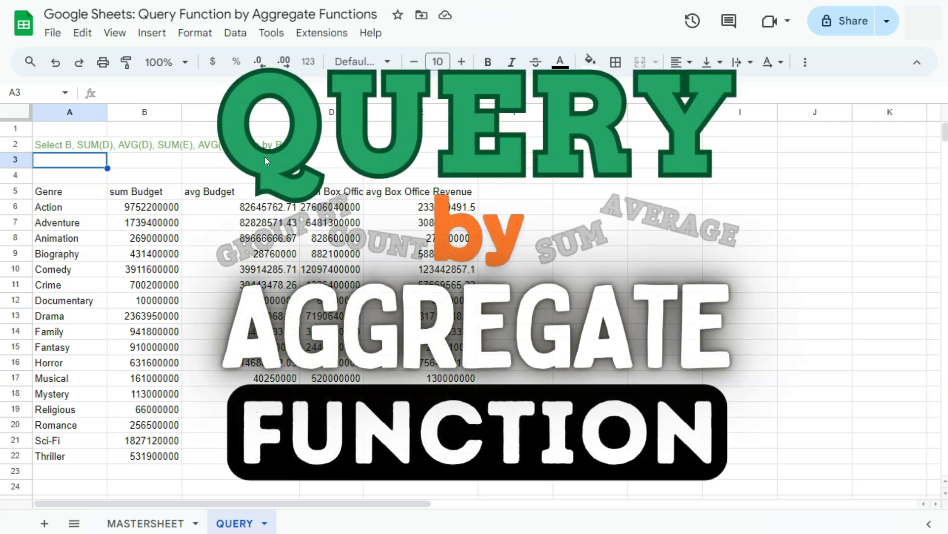
click(148, 524)
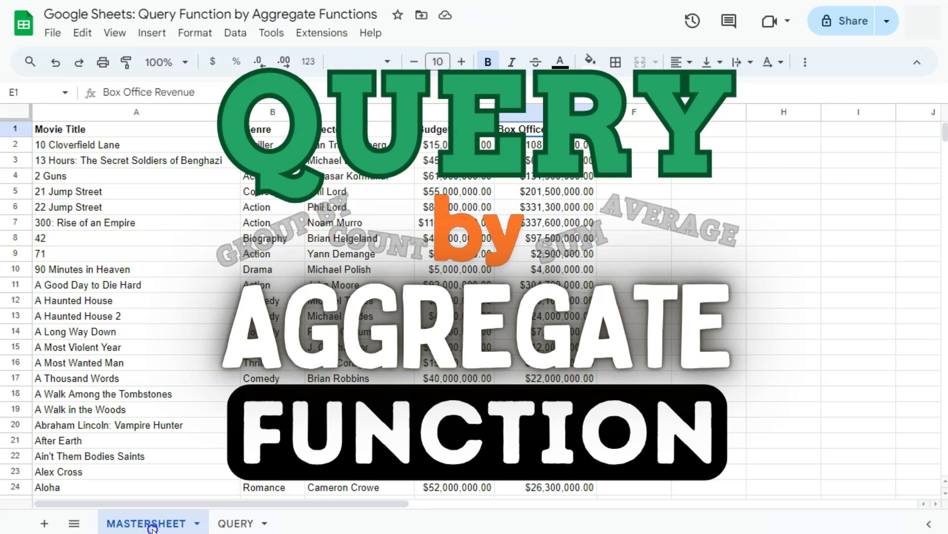
click(213, 527)
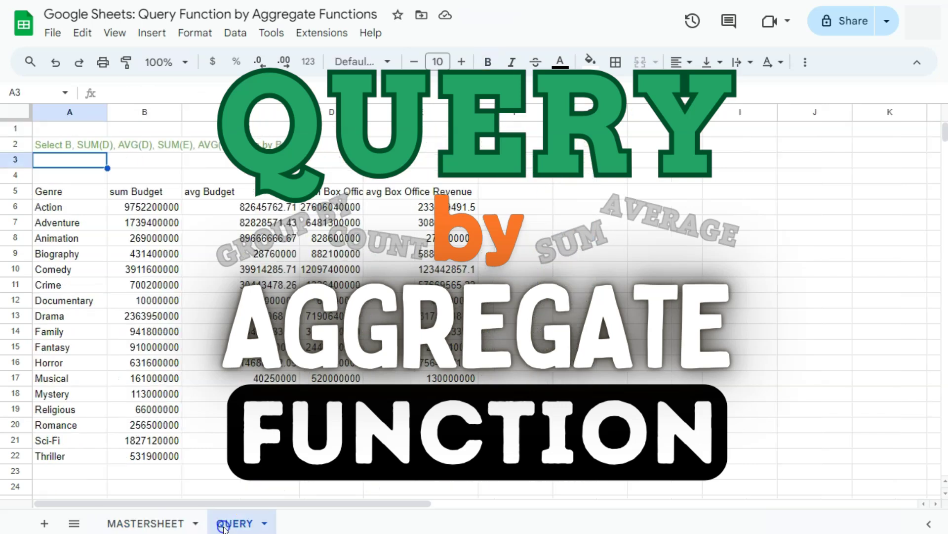
click(337, 149)
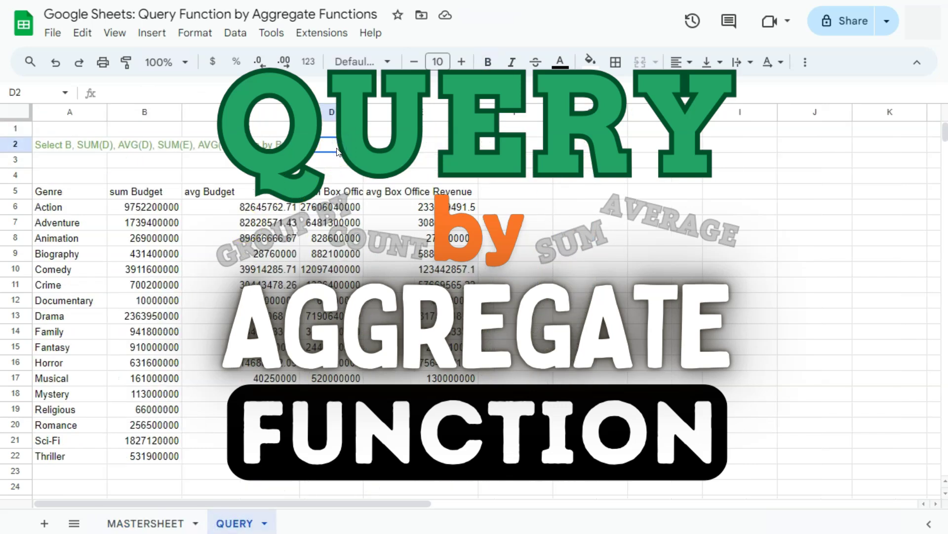